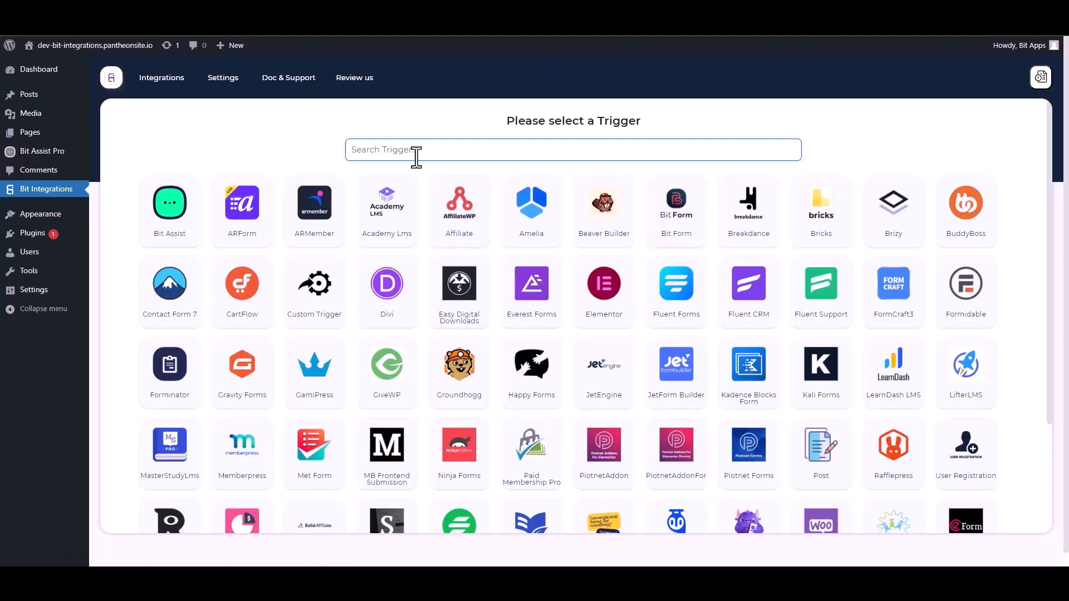
- Pick Bit Assist as the trigger, copy its webhook URL, and start fetching sample data
left_click(174, 218)
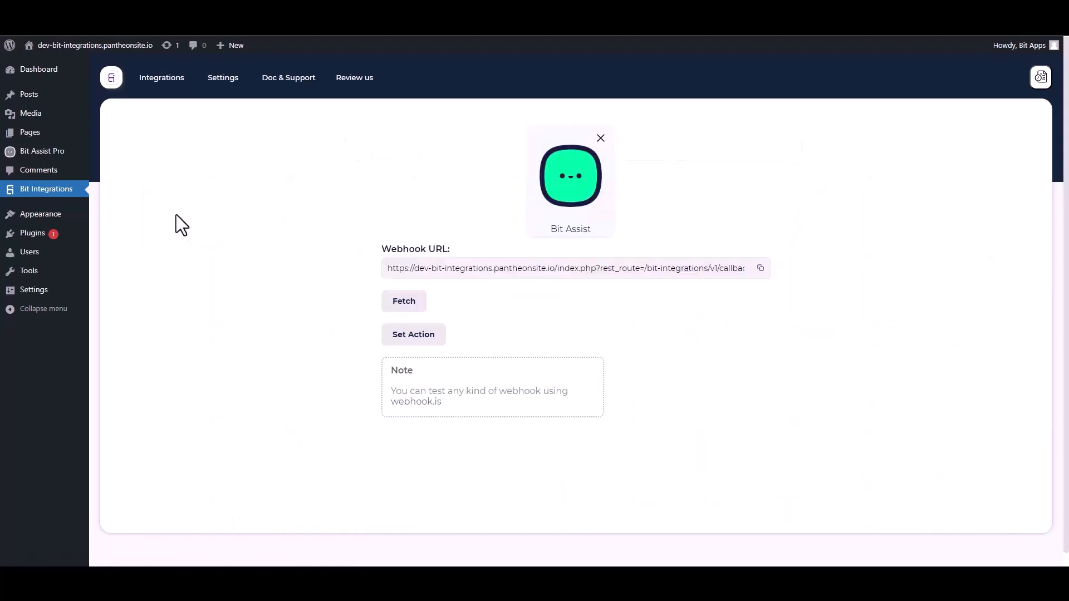
left_click(761, 269)
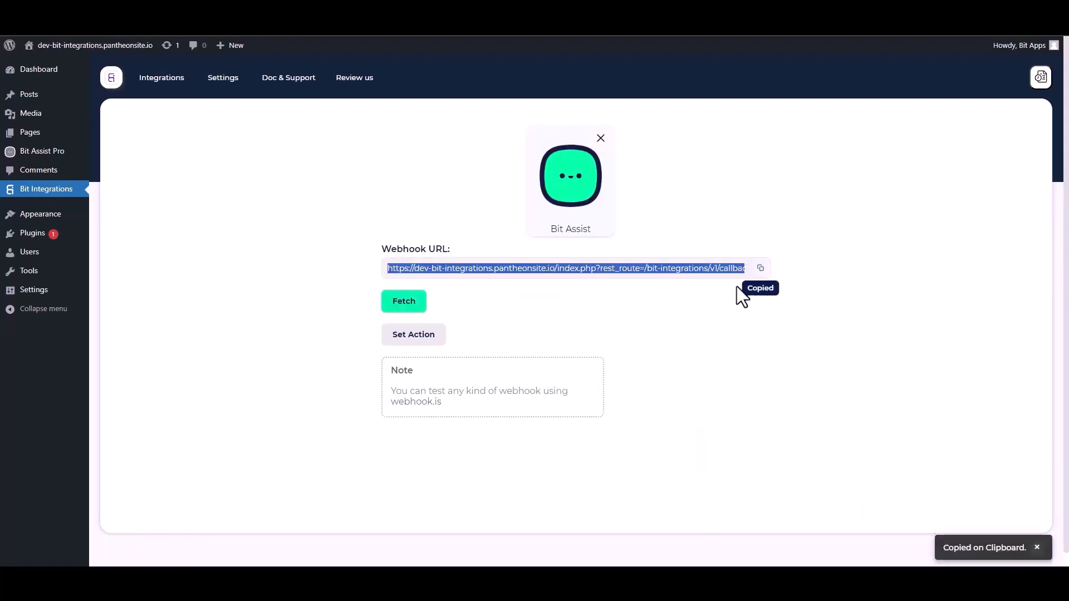
left_click(412, 309)
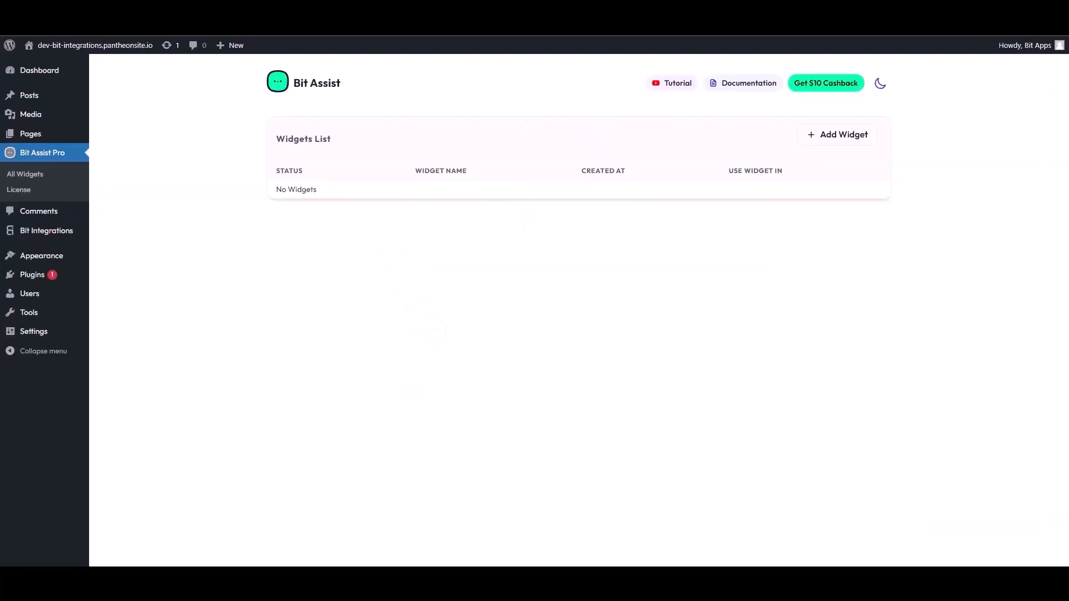
- Create a new Bit Assist widget named 'Bit Integrations'
left_click(840, 136)
triple_click(447, 319)
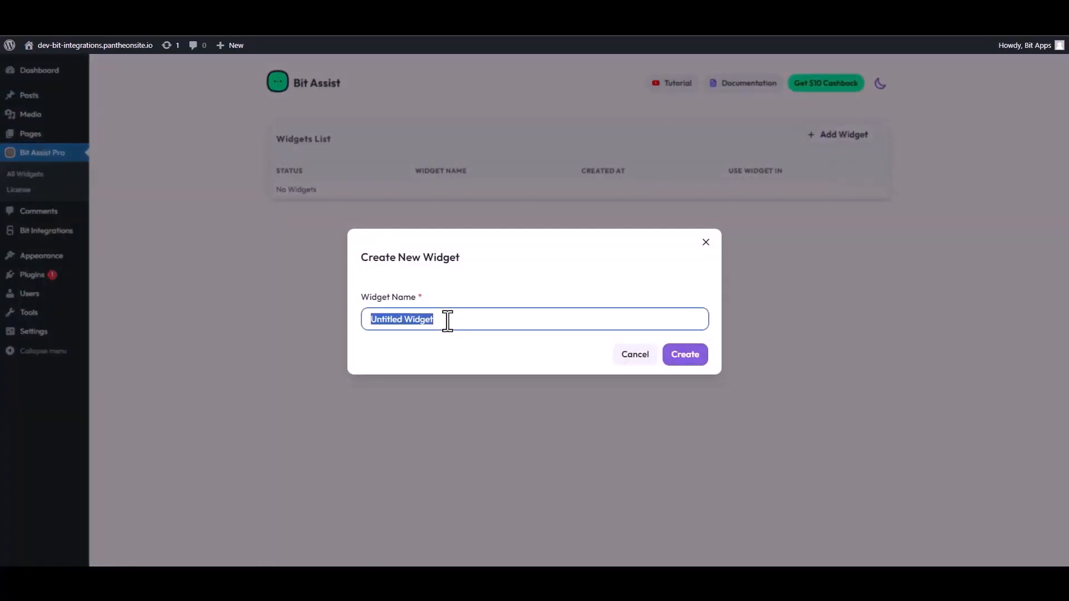
type("Bi")
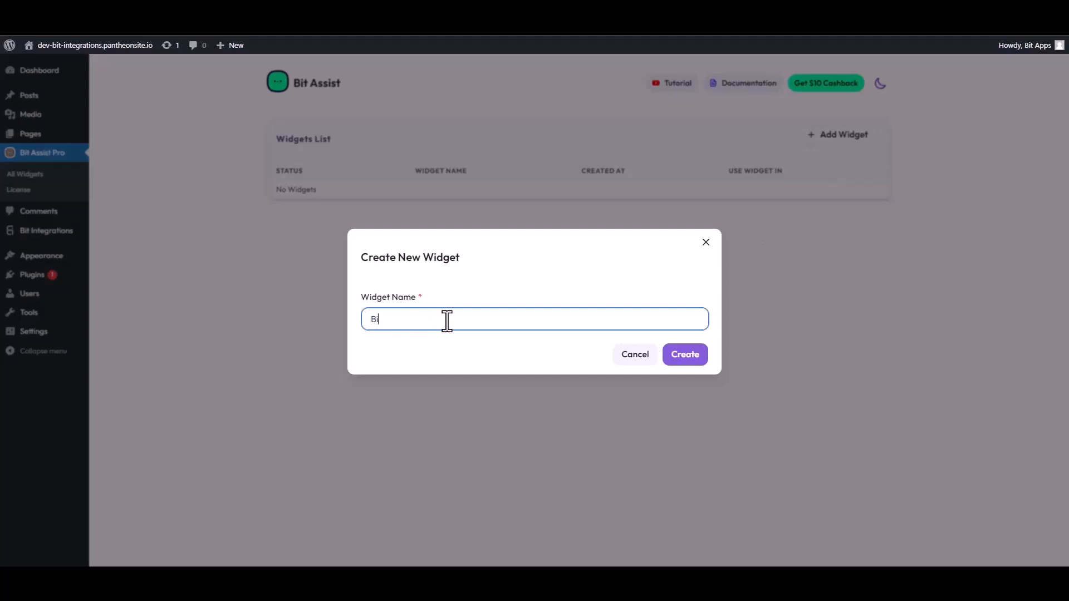
type("t Integrations")
left_click(696, 359)
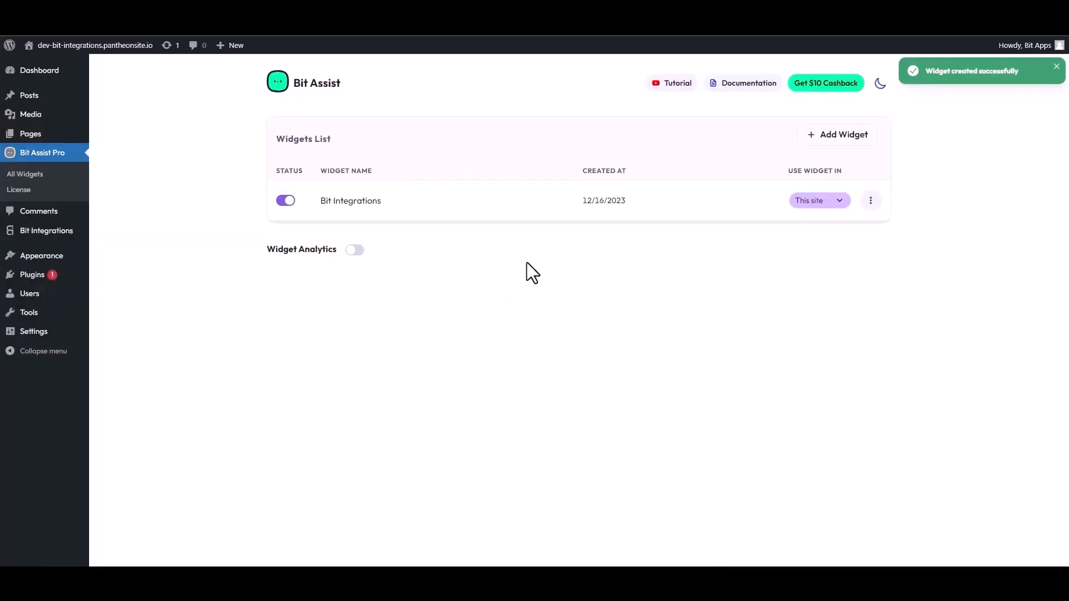
- Open the Bit Integrations widget for editing and start adding a channel
left_click(871, 202)
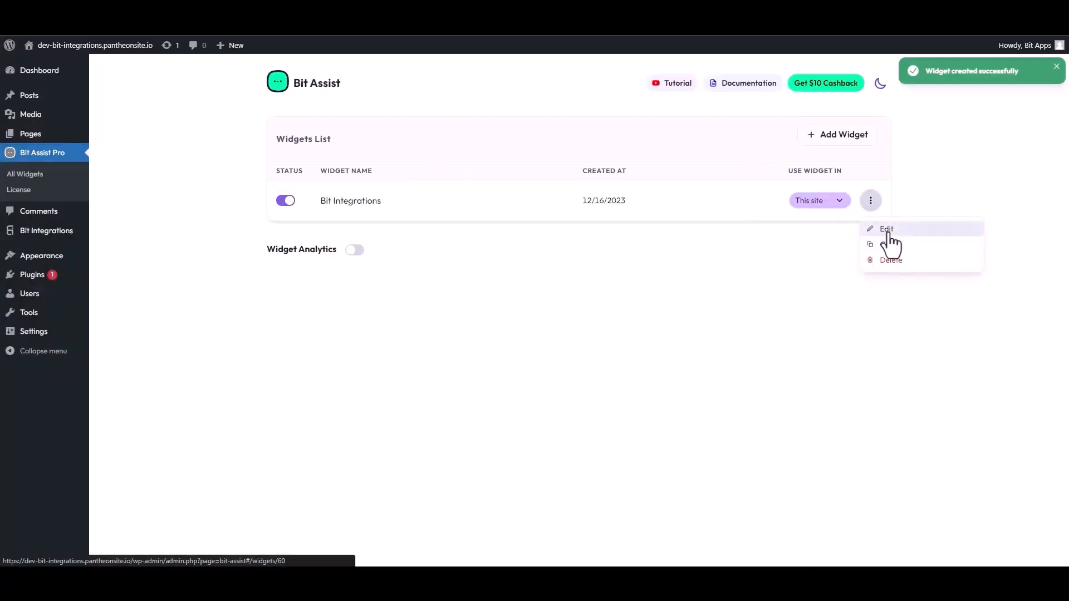
left_click(885, 229)
left_click(333, 181)
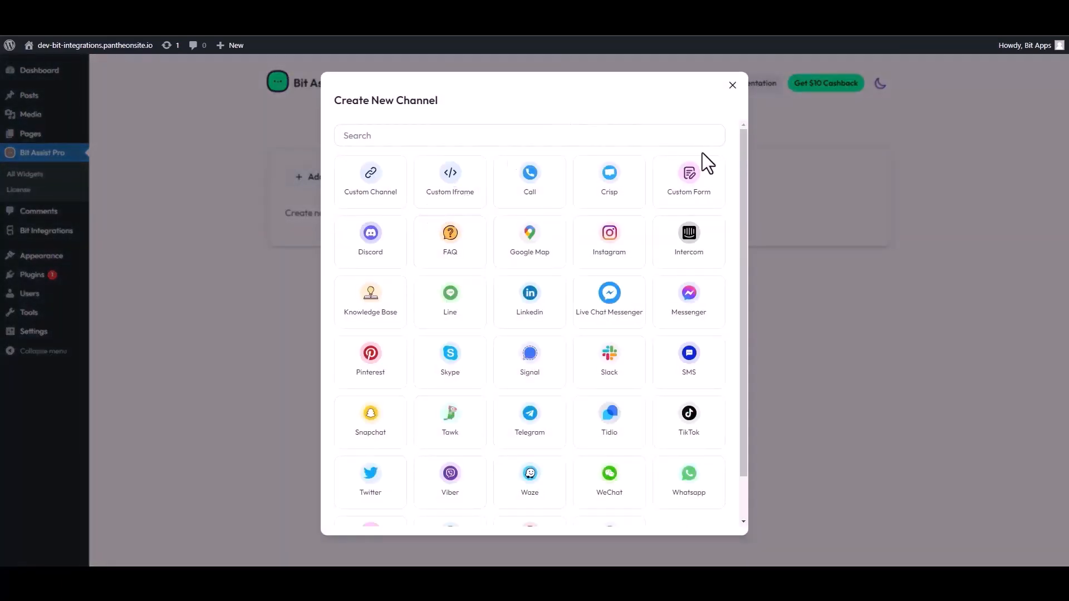
- Choose the Custom Form channel type and retitle the channel
left_click(697, 186)
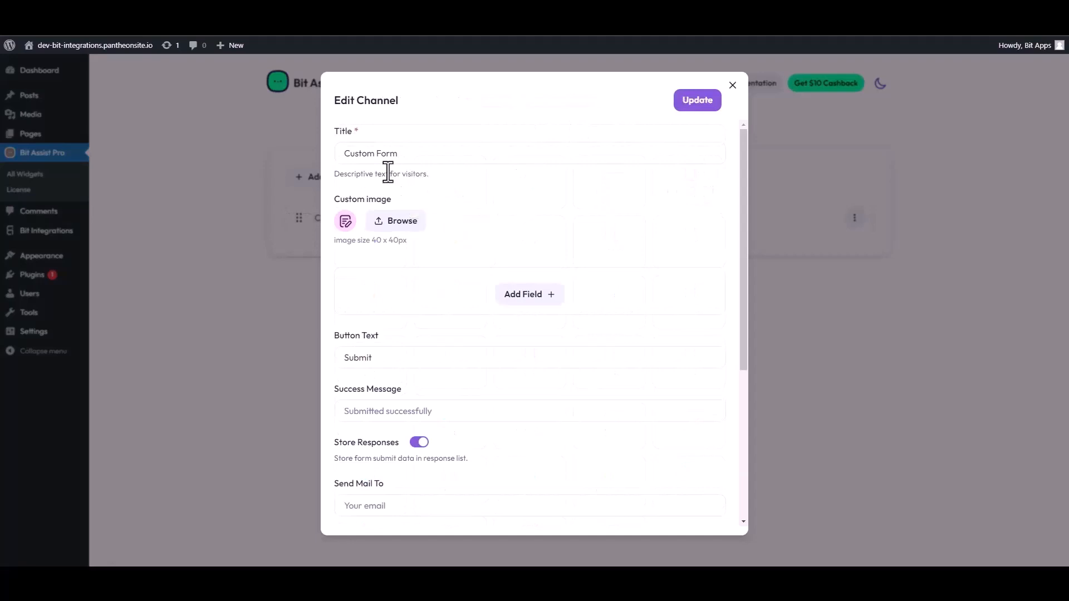
triple_click(399, 161)
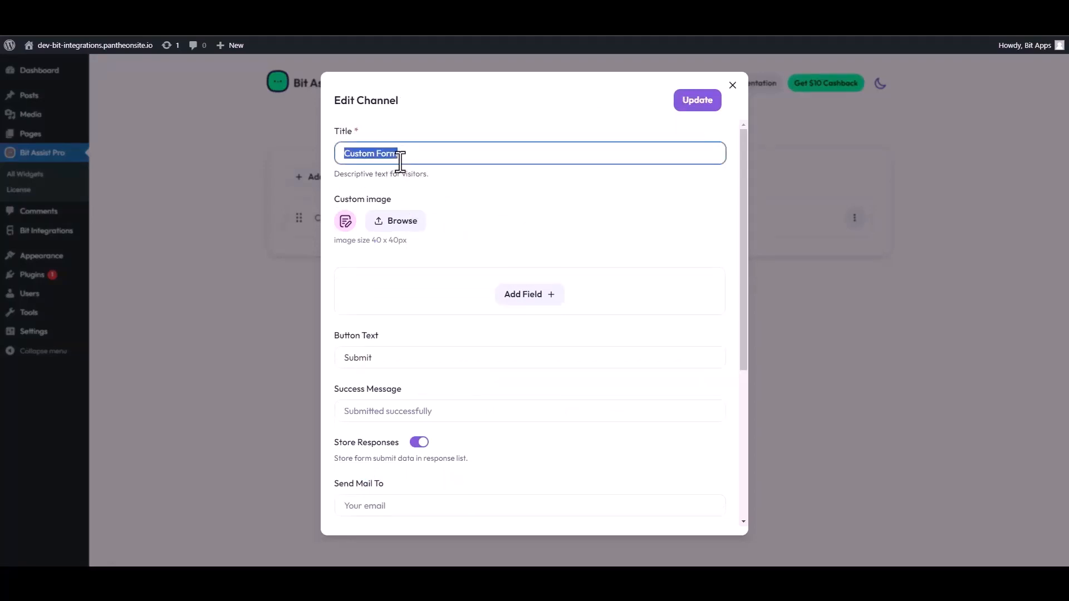
type("Co")
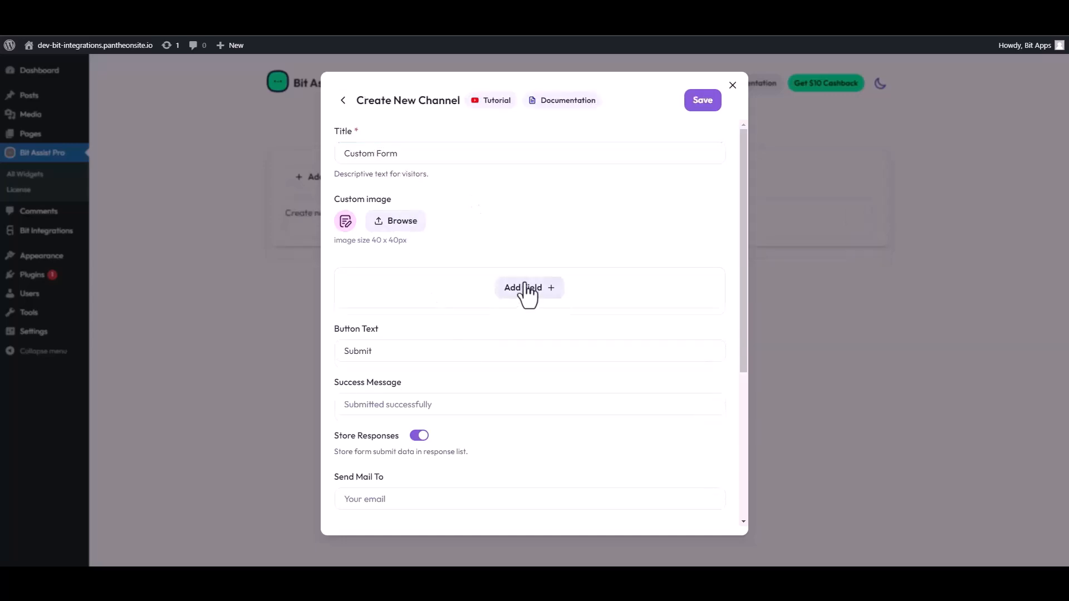
- Add two Text fields, an Email field and a Number field to the form
left_click(528, 290)
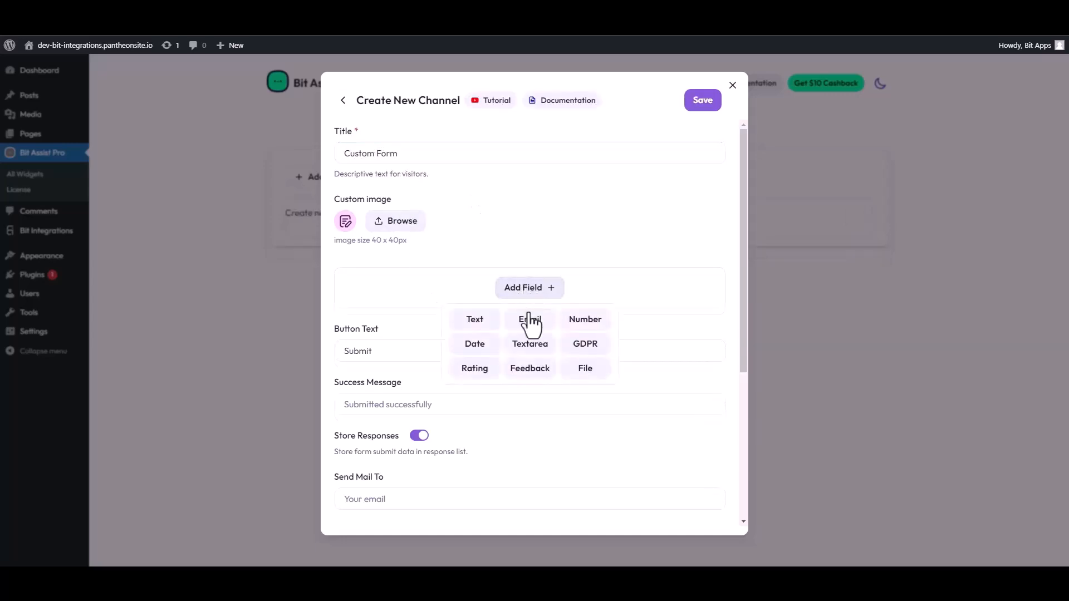
left_click(474, 319)
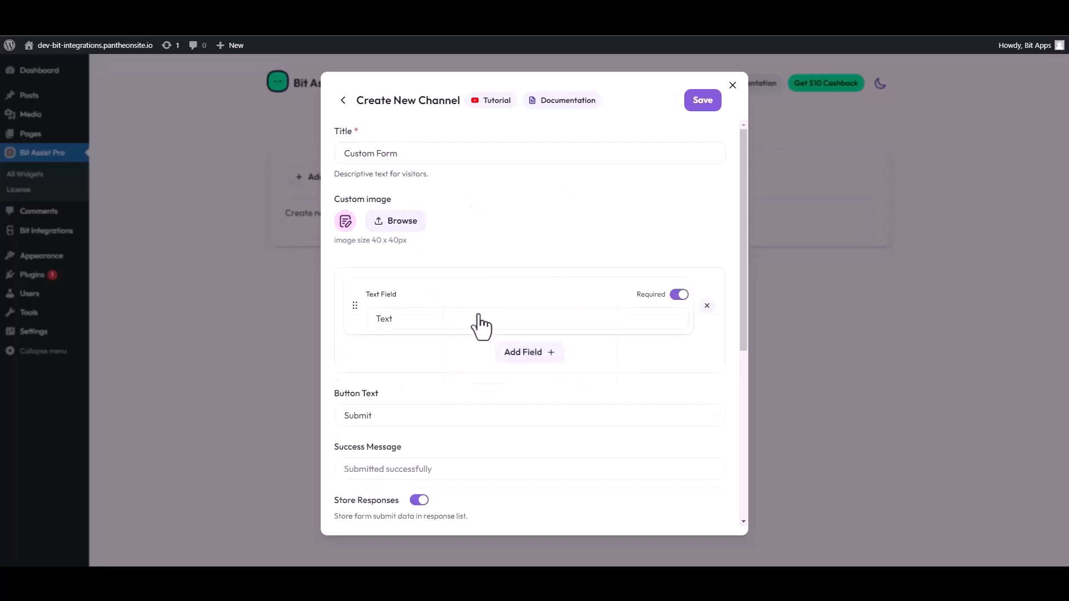
left_click(504, 357)
left_click(476, 383)
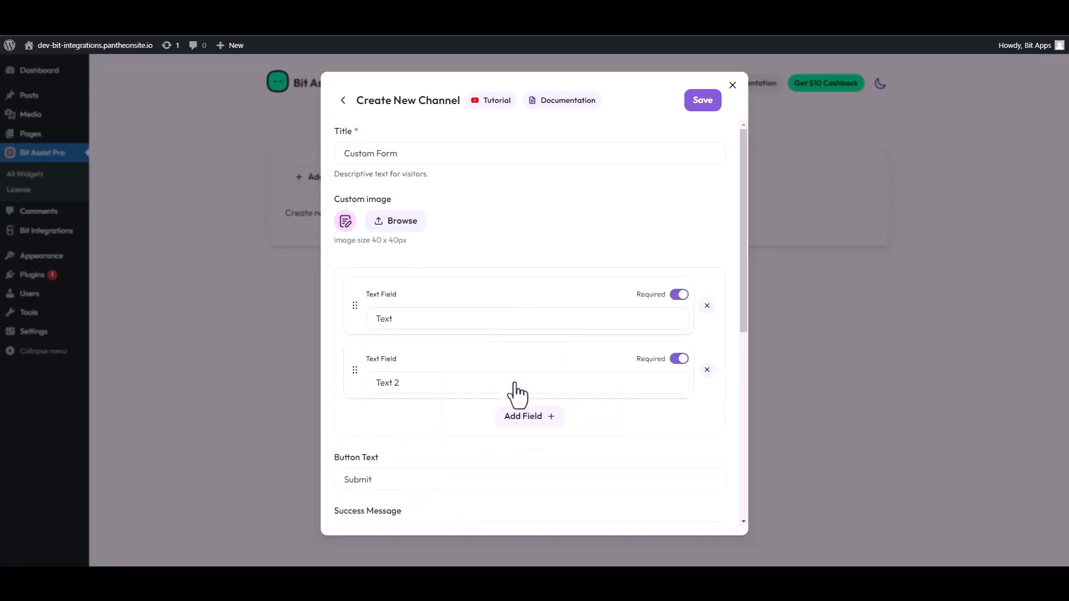
left_click(528, 421)
left_click(529, 454)
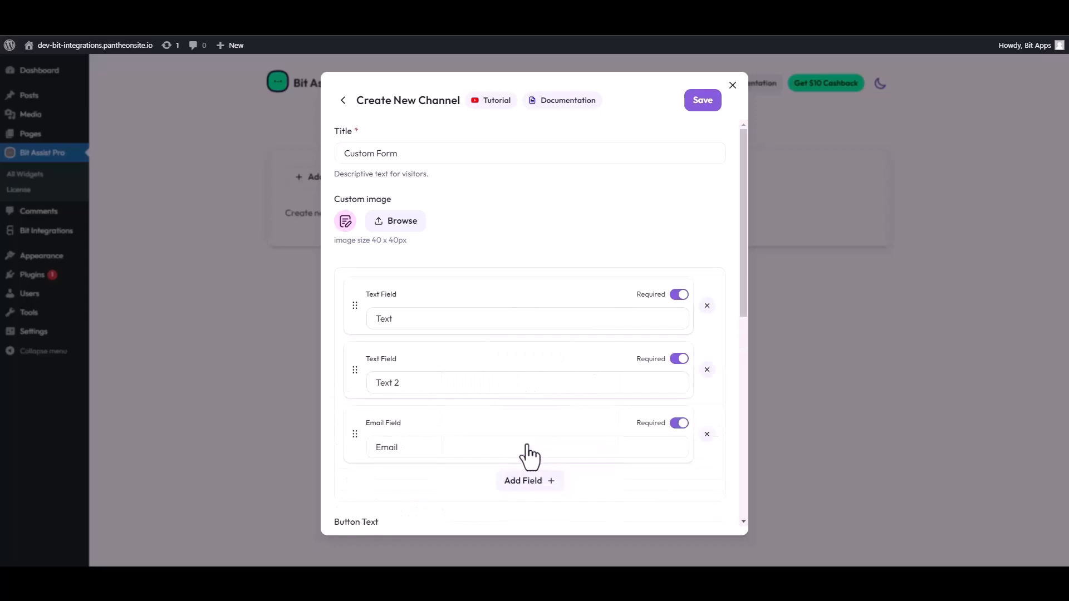
left_click(530, 482)
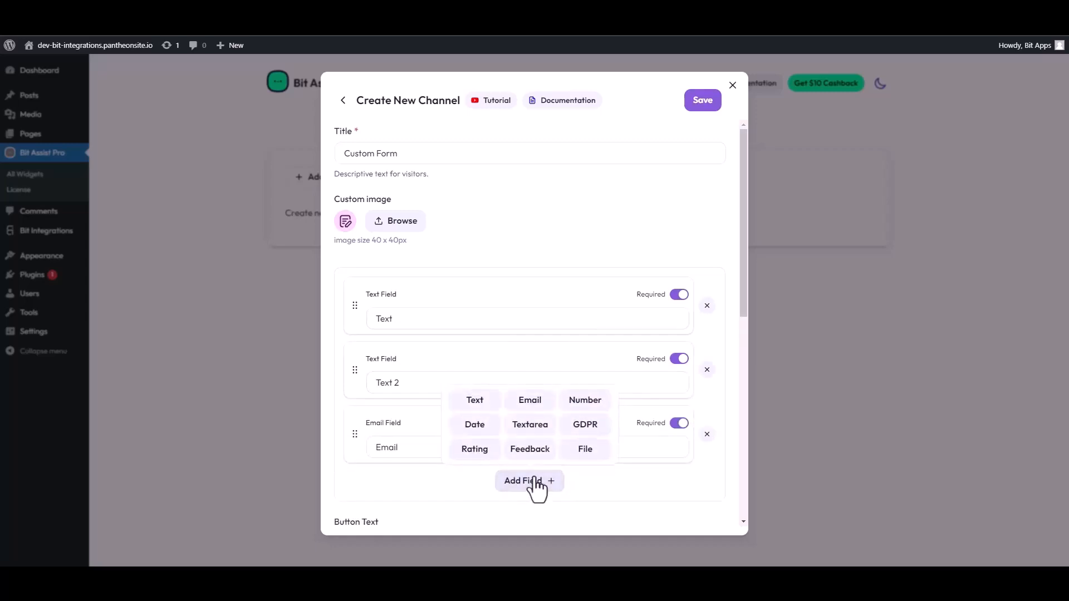
left_click(584, 399)
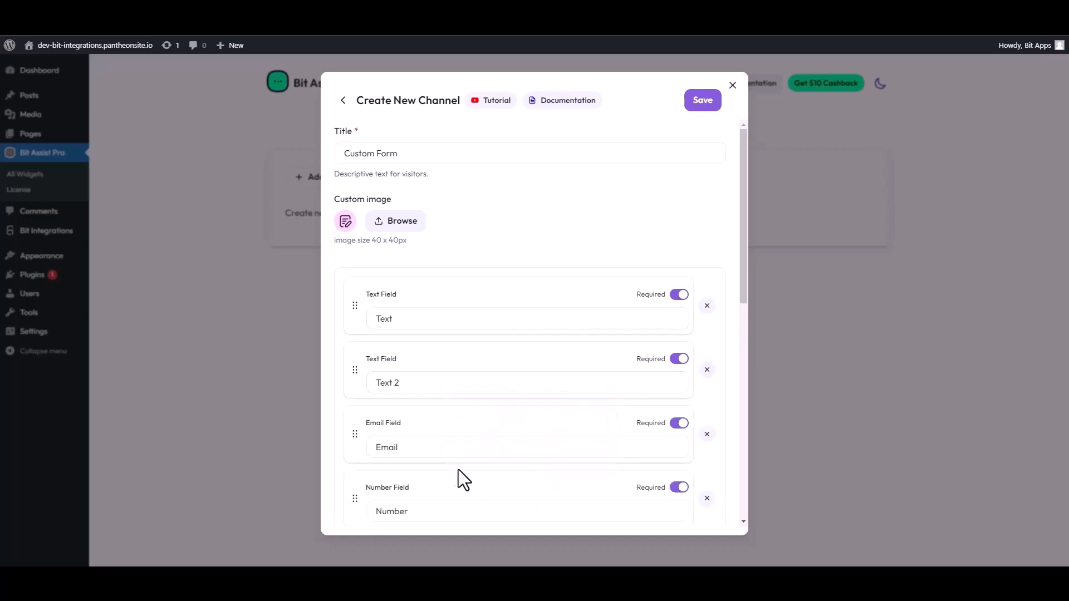
- Relabel the two text fields 'First Name' and 'Last Name'
double_click(458, 318)
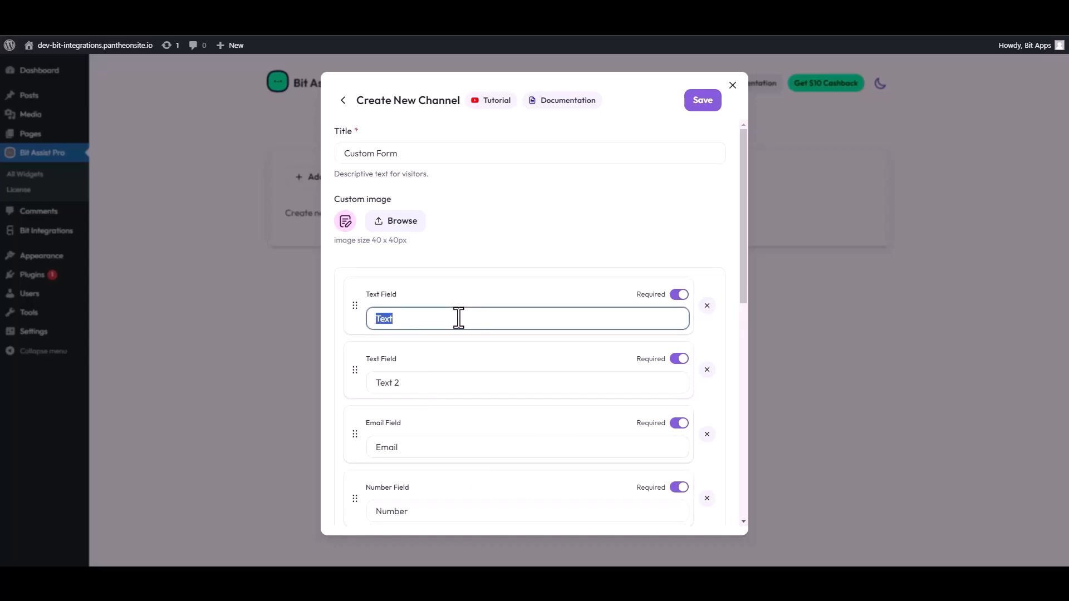
type("First Name")
left_click_drag(412, 384, 362, 383)
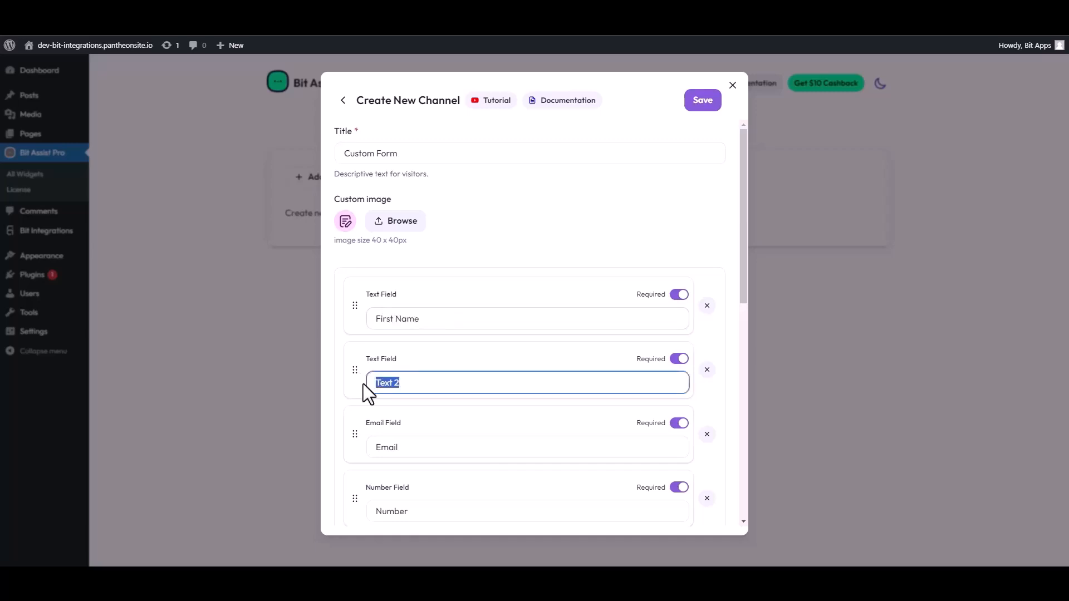
type("Last Name")
- Paste the Bit Integrations webhook URL into the channel, save it, and visit the site
scroll(445, 423, "down", 4)
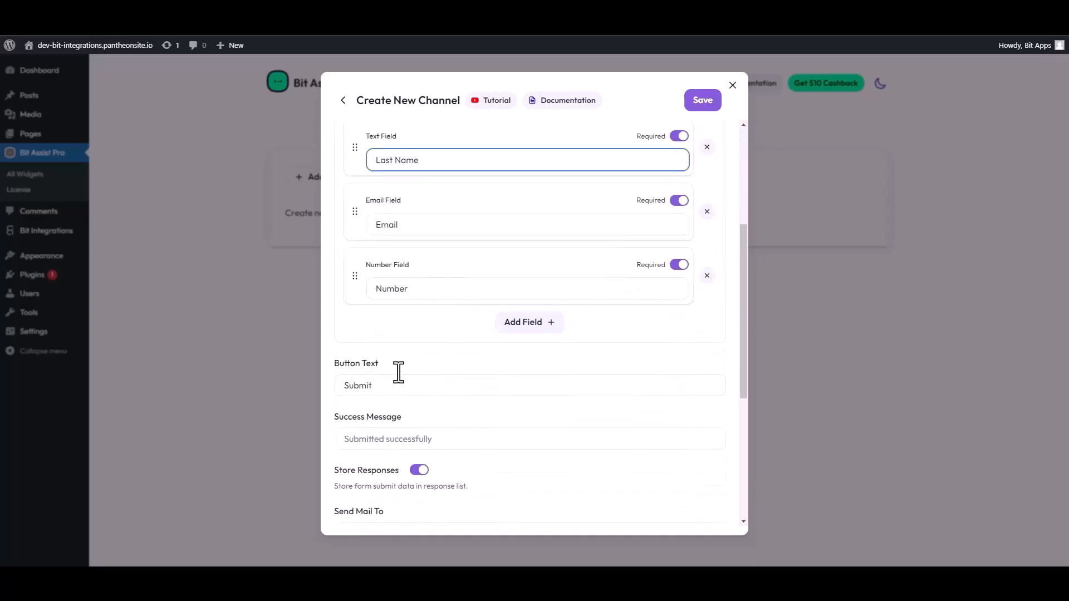
scroll(399, 371, "down", 4)
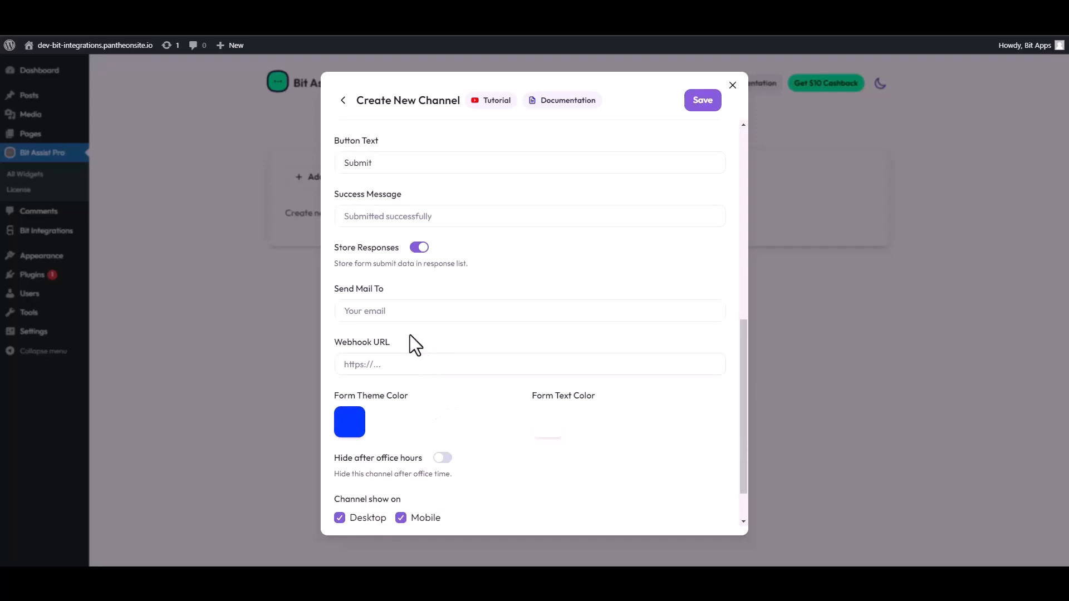
scroll(406, 325, "down", 1)
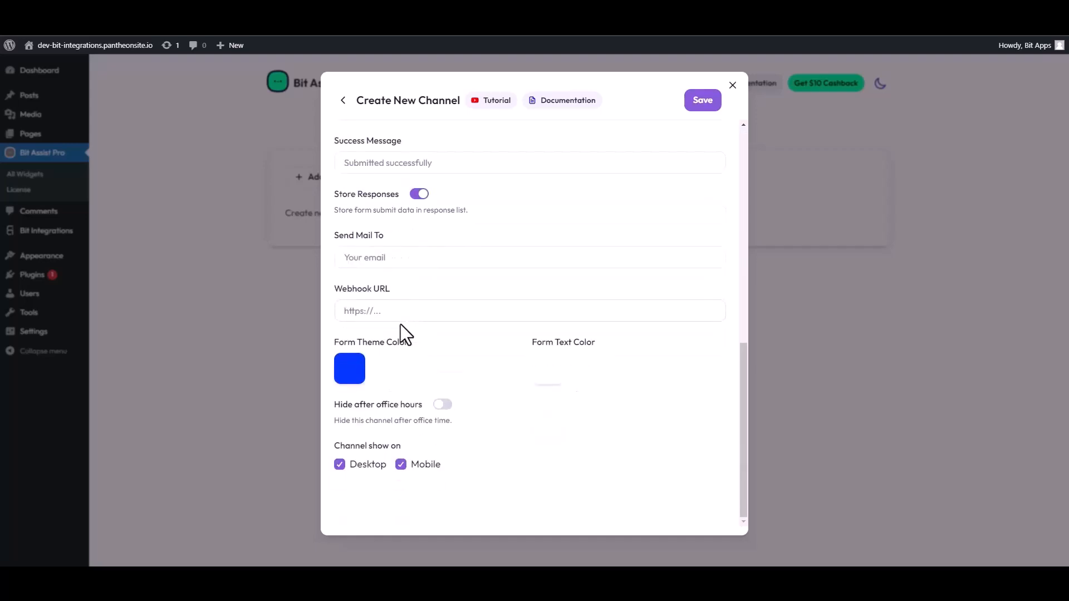
left_click(385, 310)
key("ctrl+v")
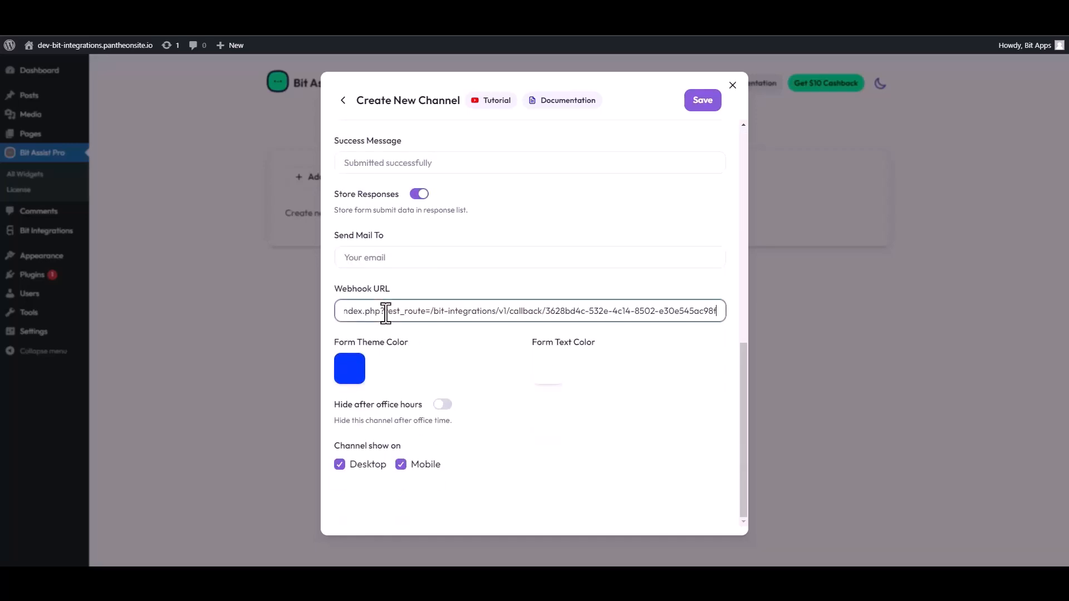
left_click(702, 103)
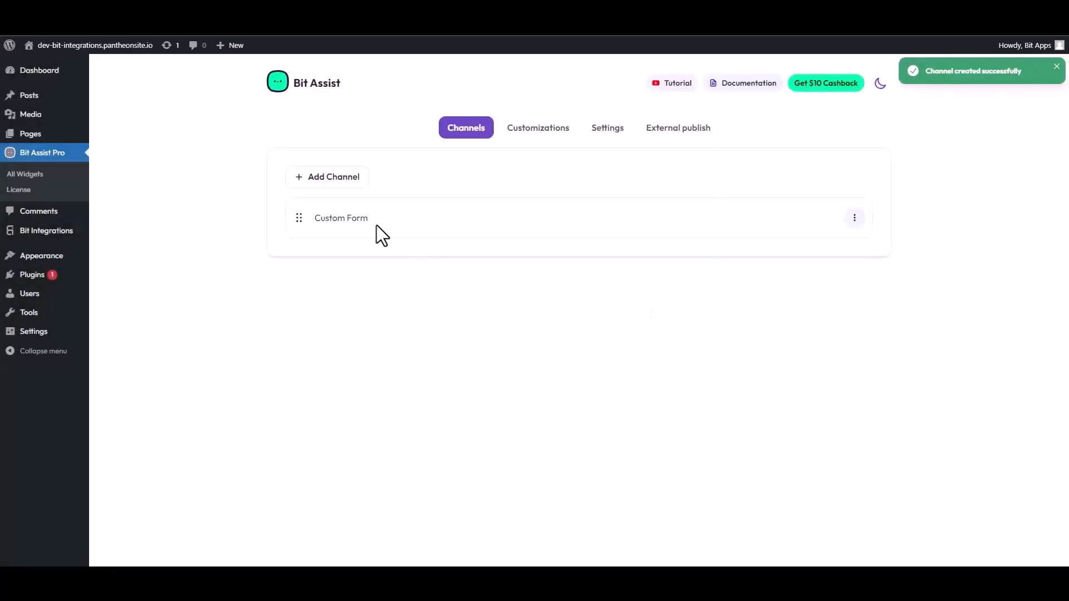
left_click(95, 45)
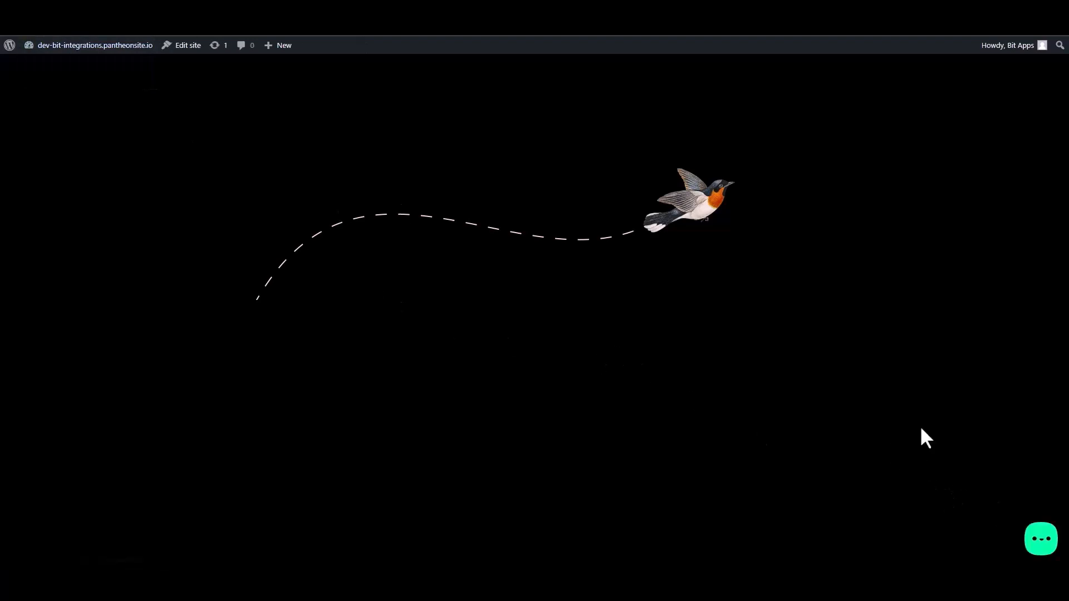
- Open the chat widget's Contact Form and enter a sample first name
left_click(1042, 544)
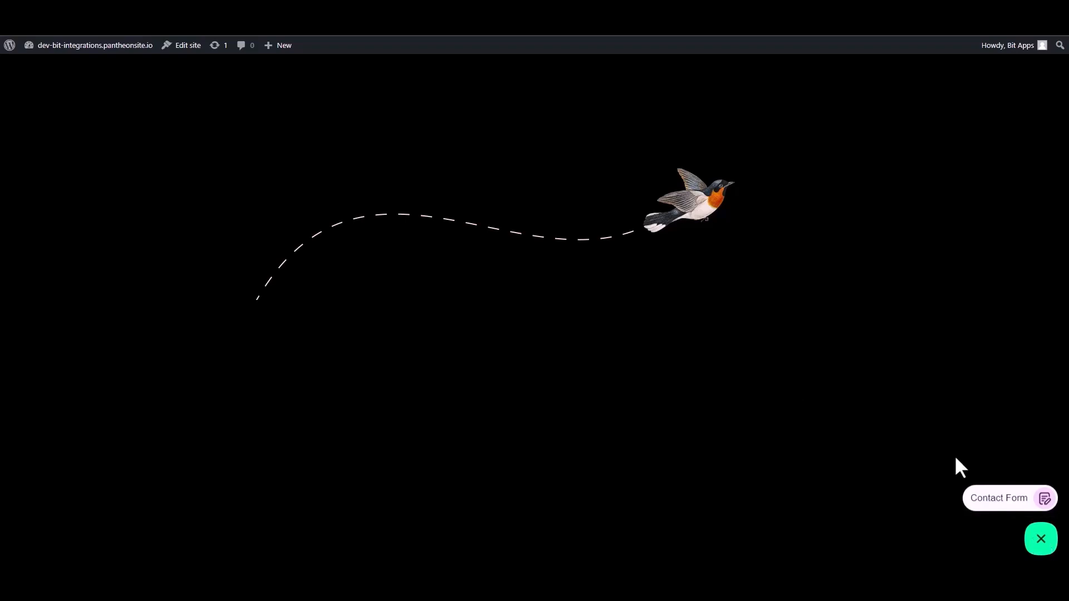
left_click(999, 500)
left_click(931, 379)
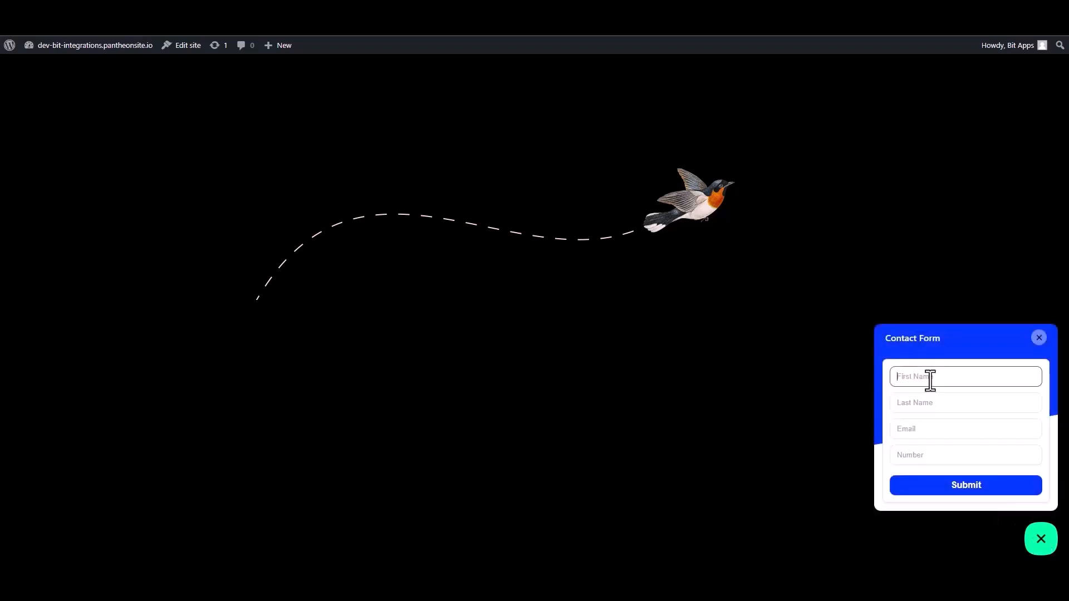
type("Name")
double_click(930, 379)
left_click(930, 378)
- Fill in a sample last name, email and phone number, then submit the form
left_click(910, 405)
type("N")
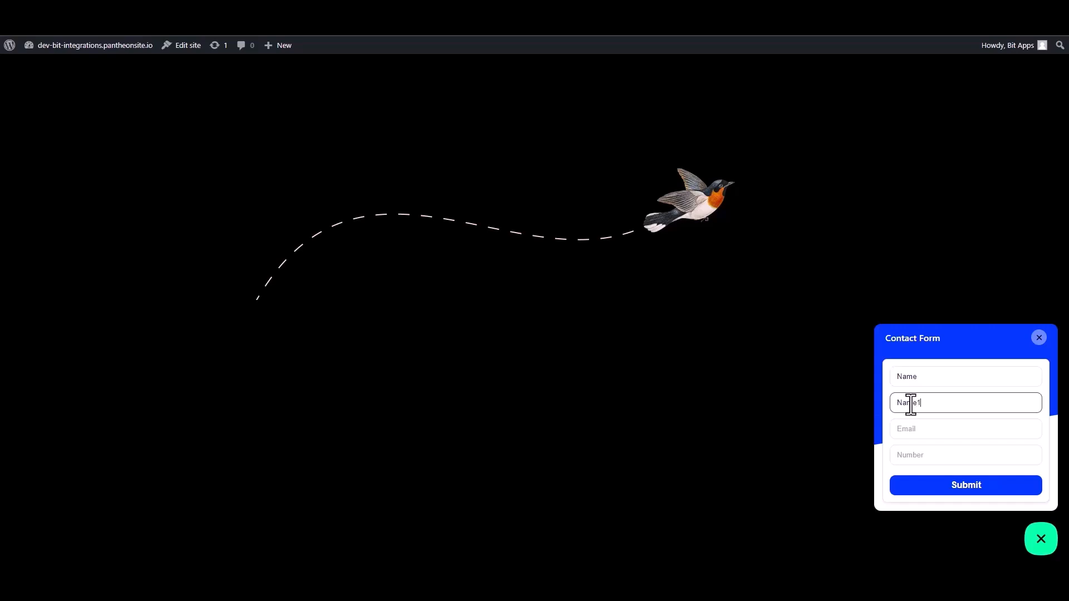
left_click(921, 434)
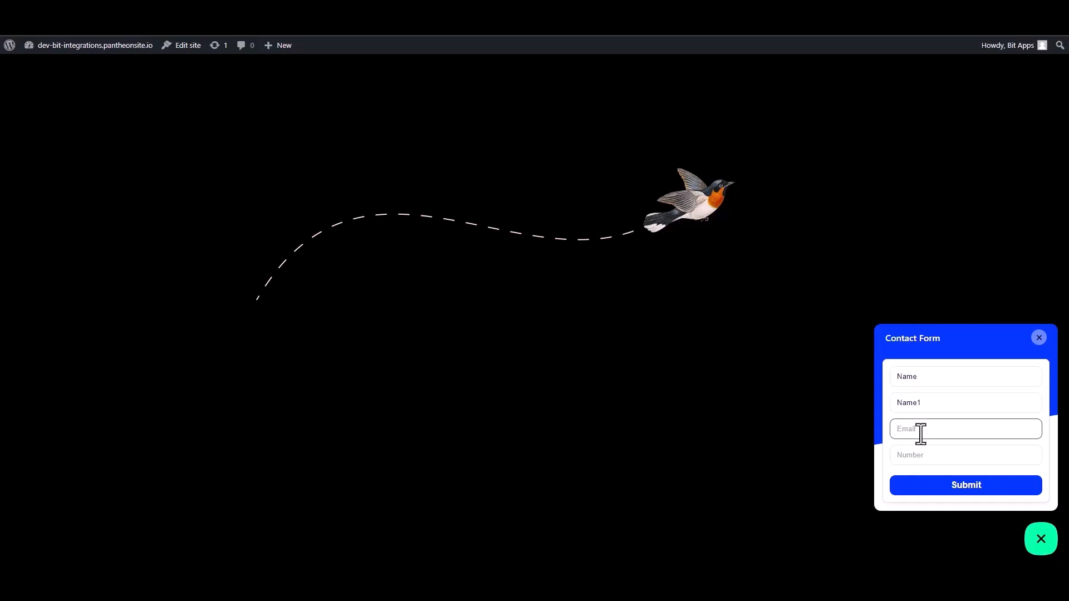
left_click(956, 460)
type("0000000")
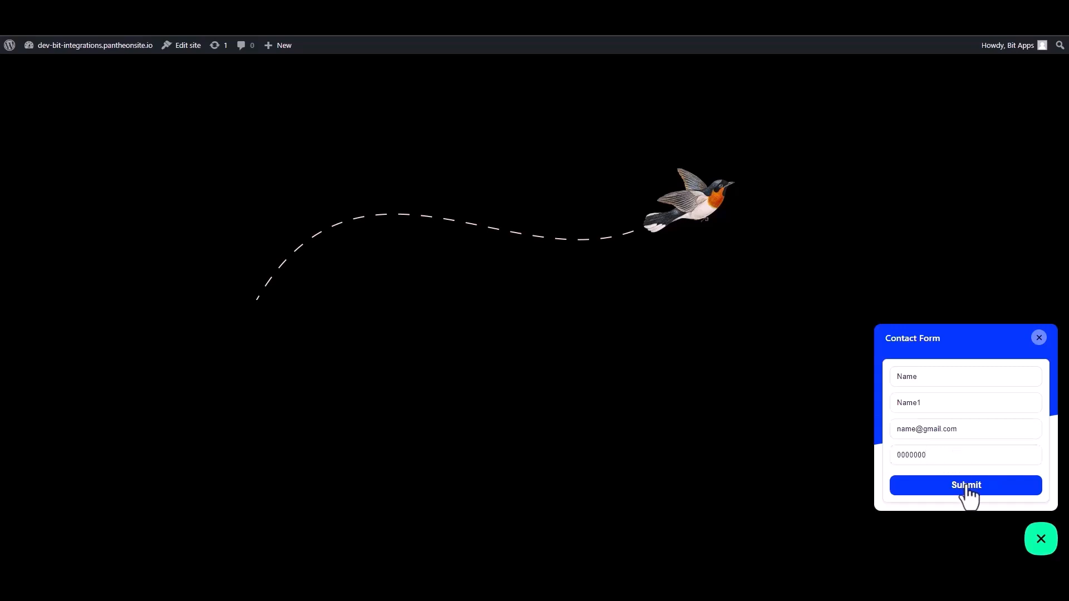
left_click(966, 488)
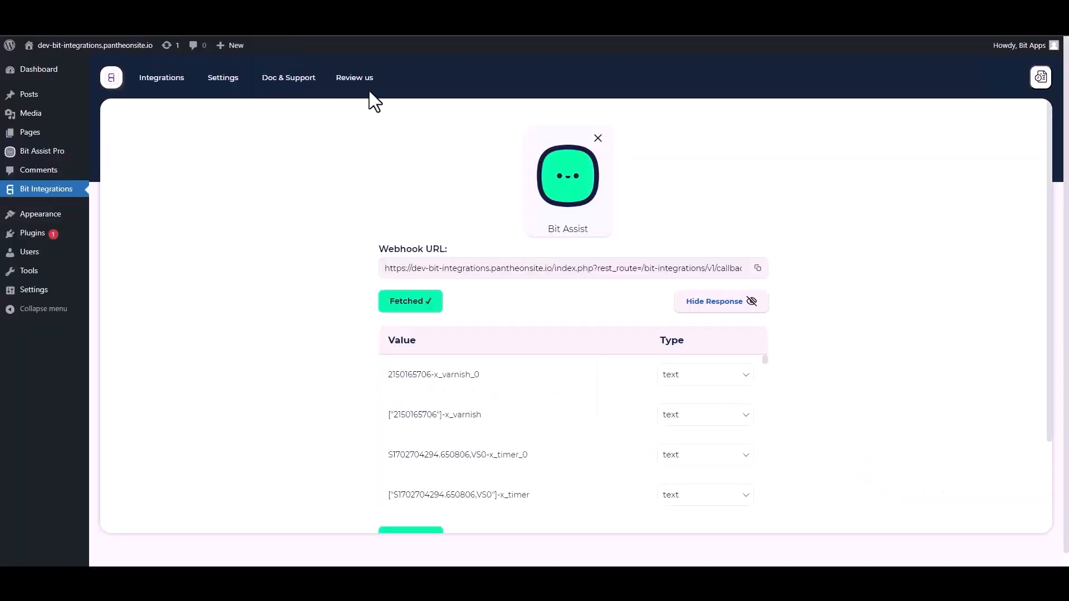
- Scroll past the fetched webhook response and proceed to setting an action
scroll(549, 432, "down", 10)
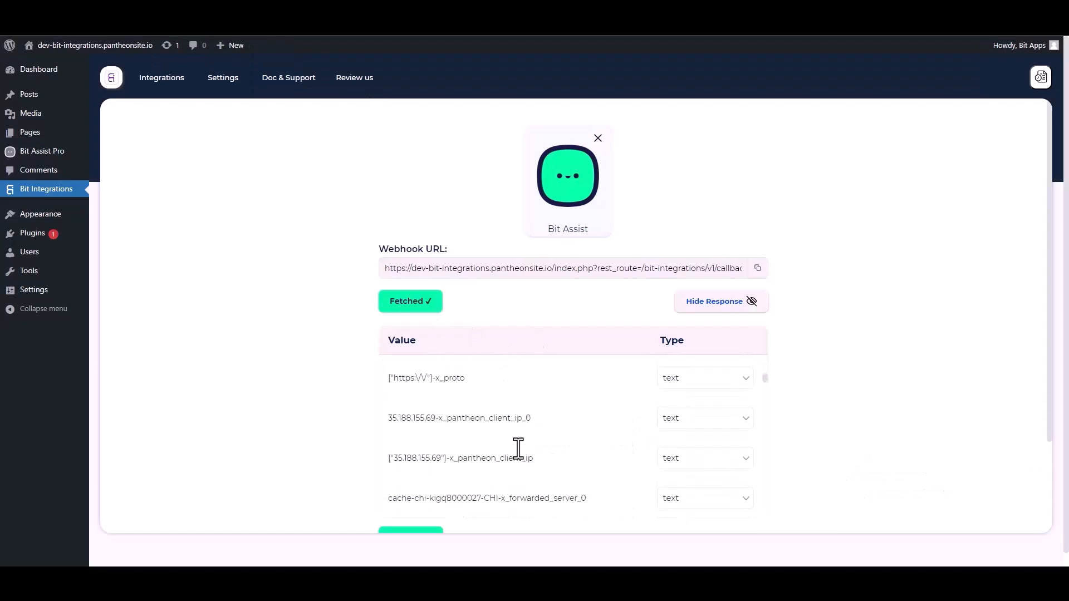
scroll(882, 379, "down", 2)
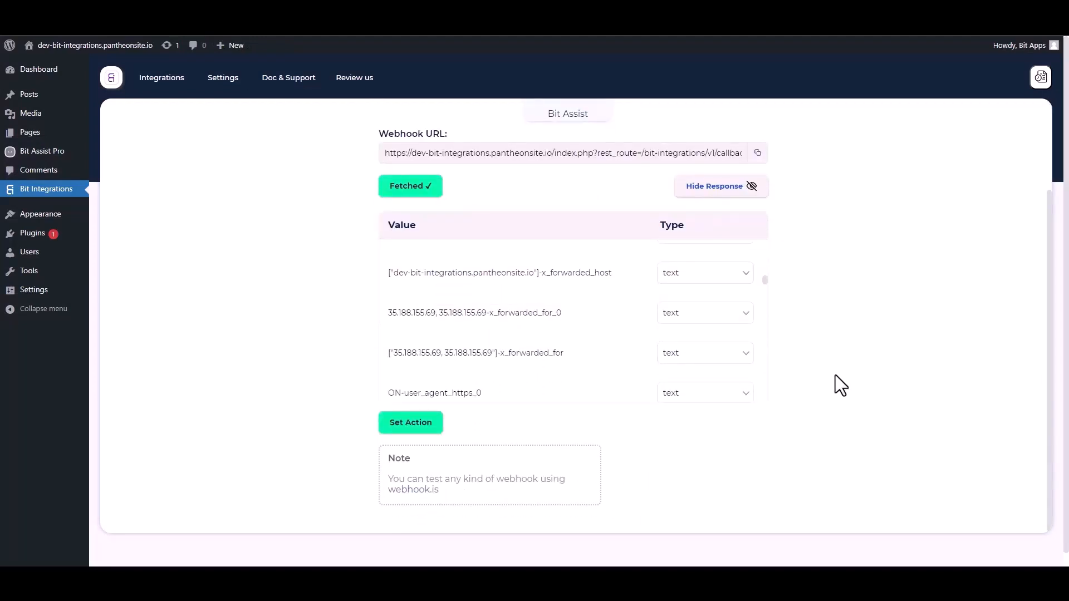
scroll(835, 375, "down", 1)
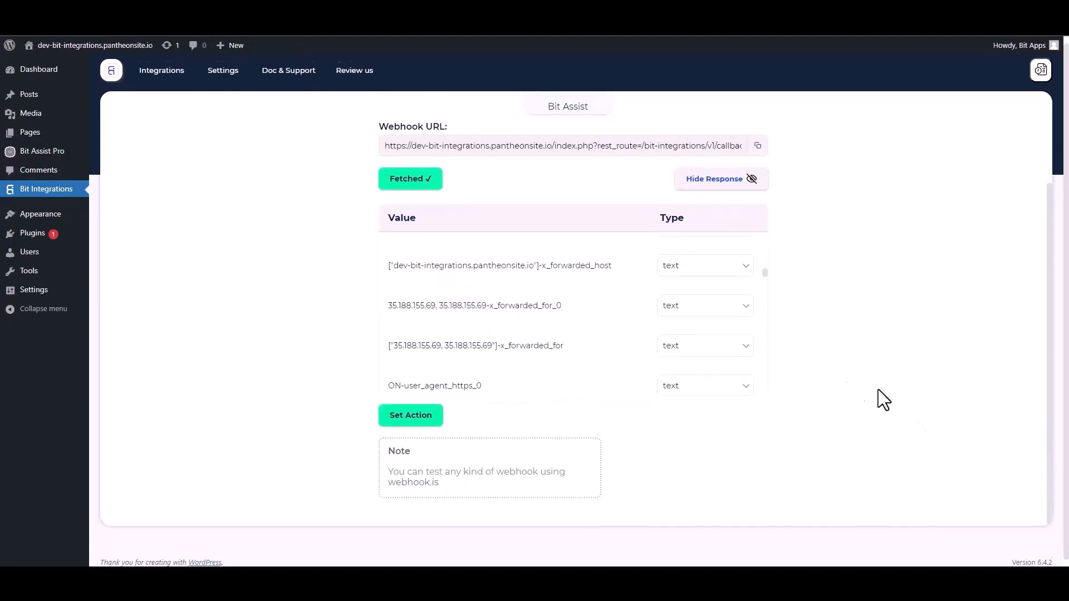
left_click(417, 414)
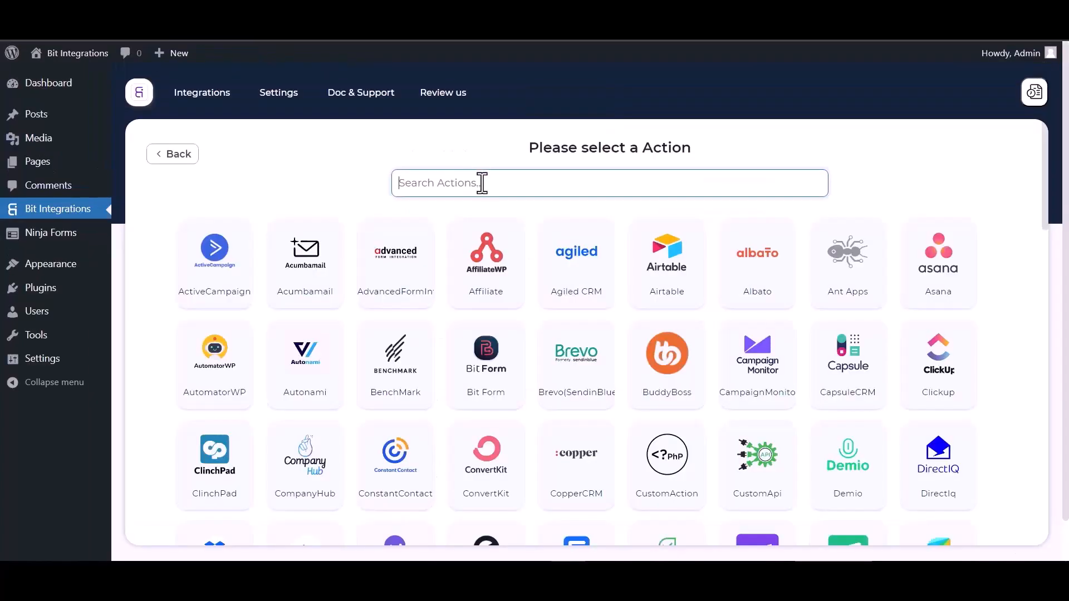
- Search 'comp', pick CompanyHub as the action, and open its Sub Domain & API Key page
type("comp")
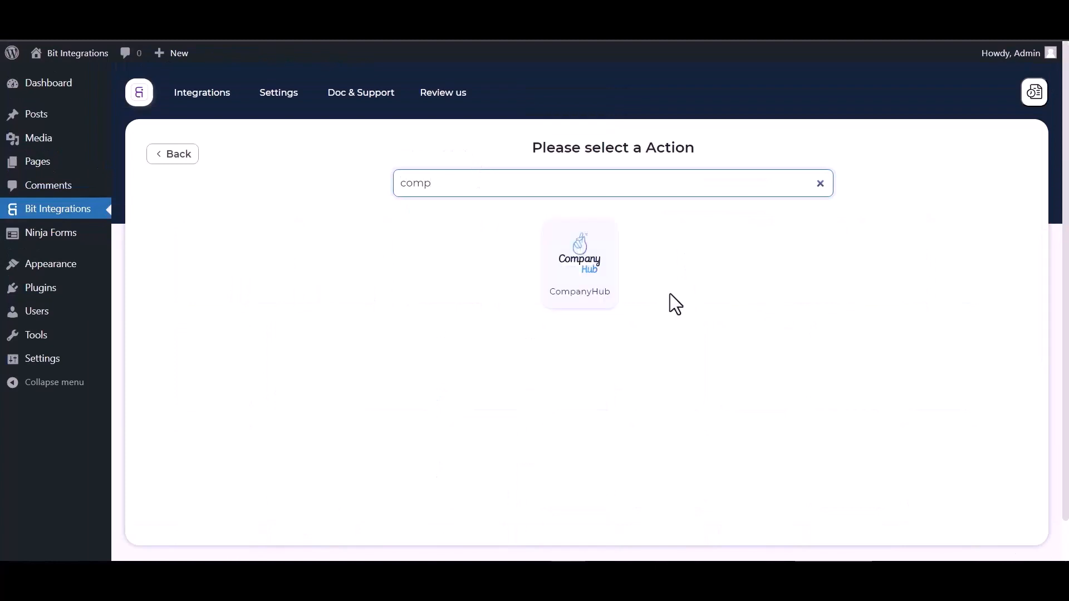
left_click(608, 295)
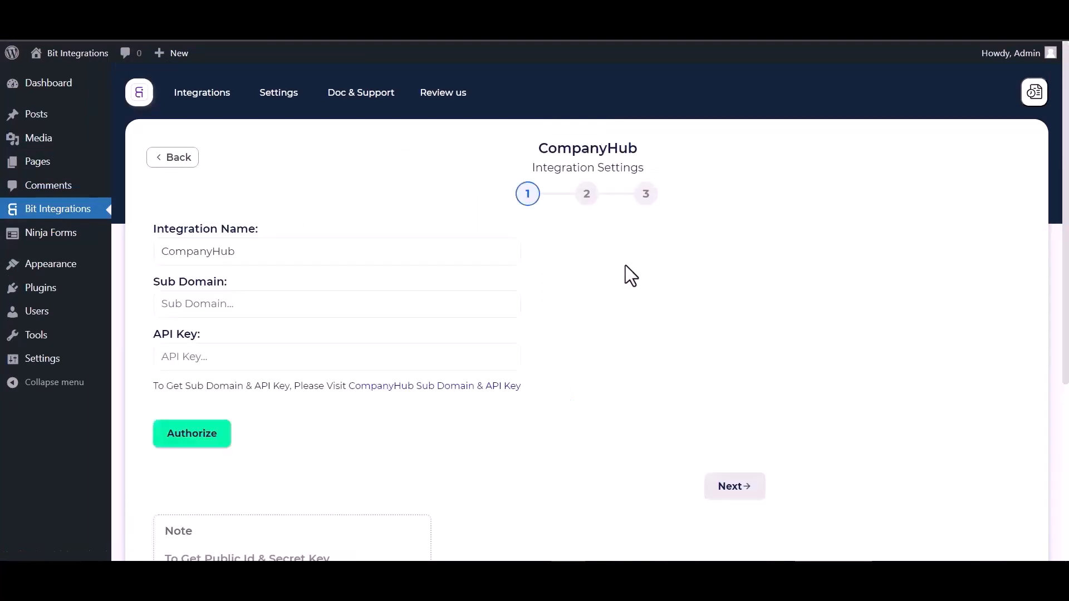
left_click(183, 305)
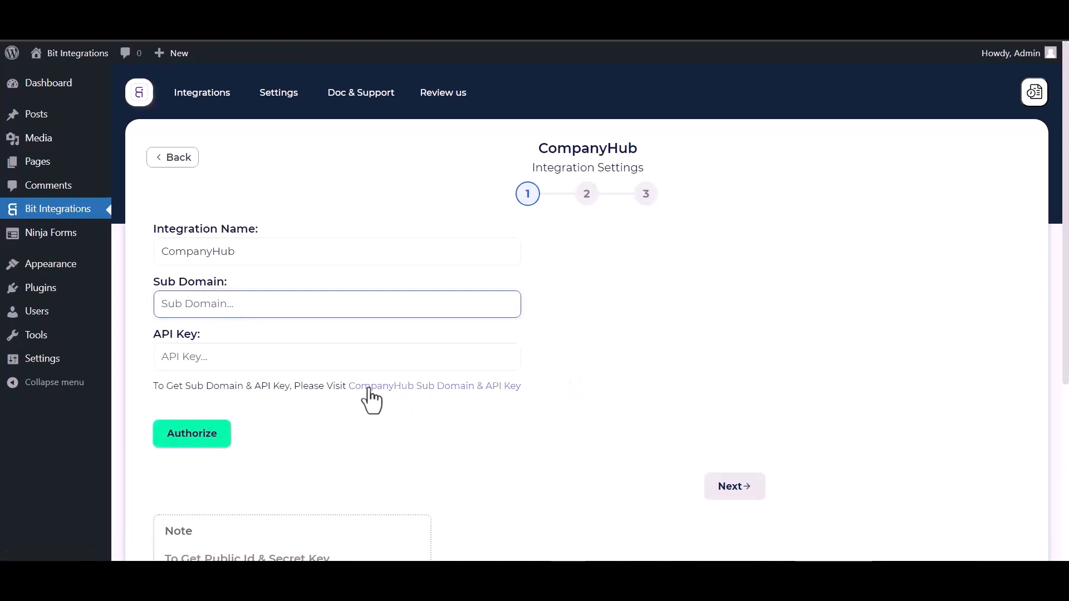
left_click(434, 387)
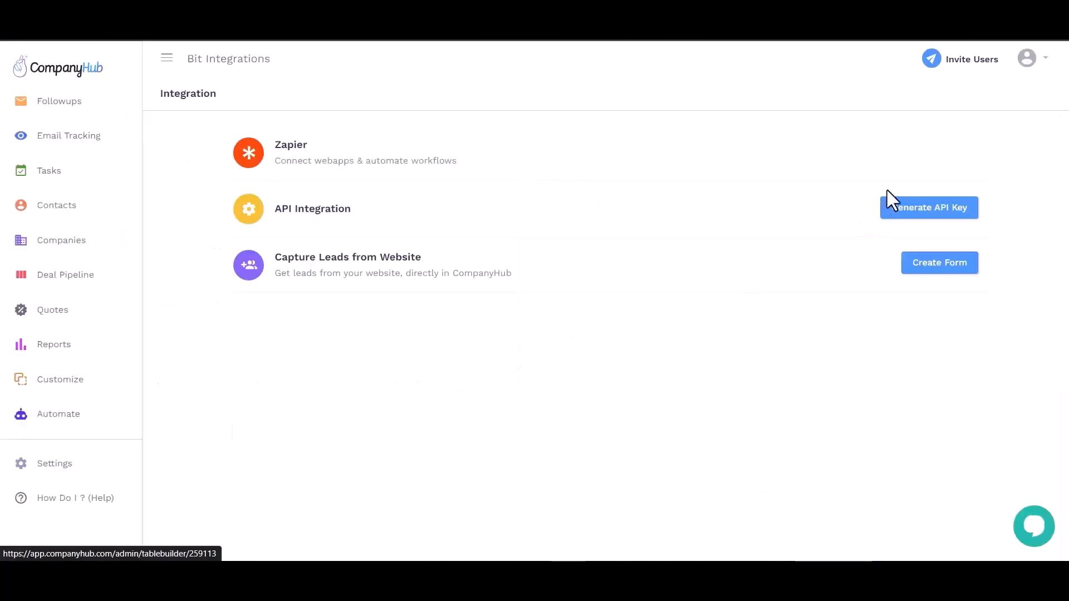
- Generate a new CompanyHub API key described as 'Bit Integrations'
left_click(926, 213)
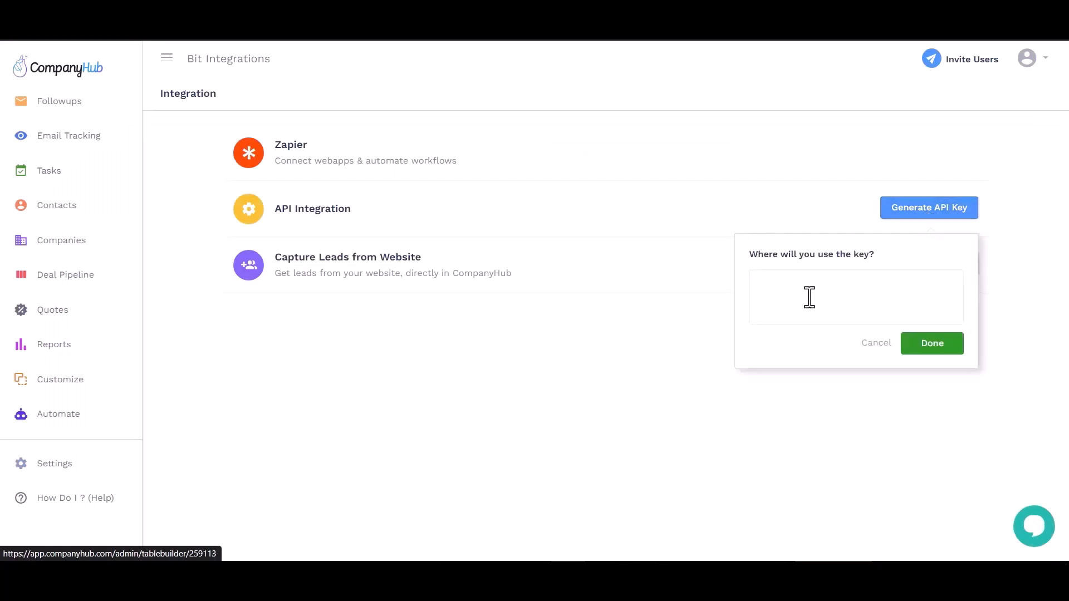
left_click(815, 298)
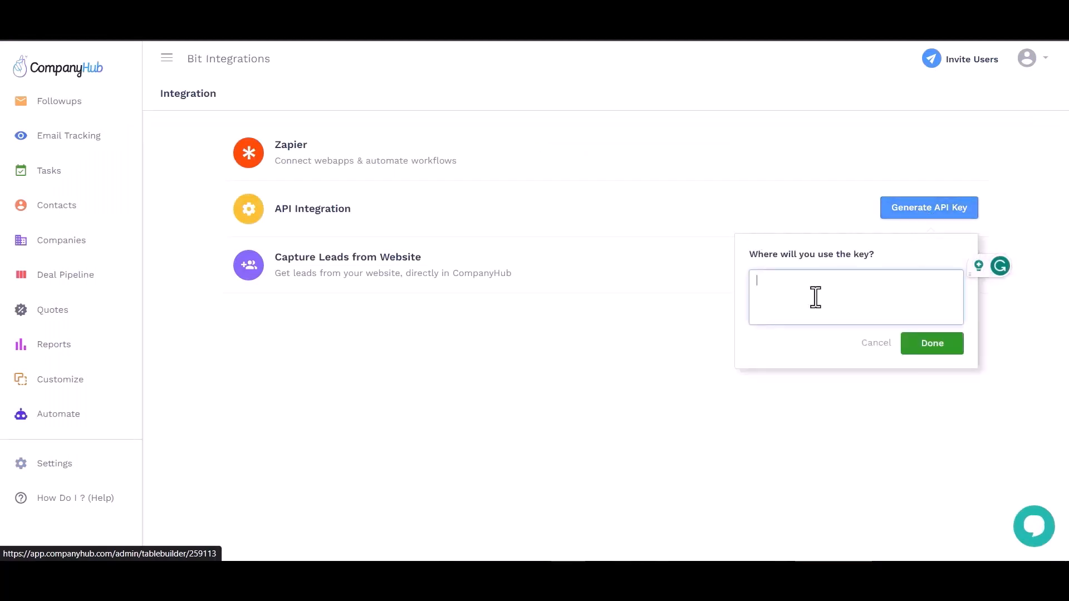
type("Bit Integrations")
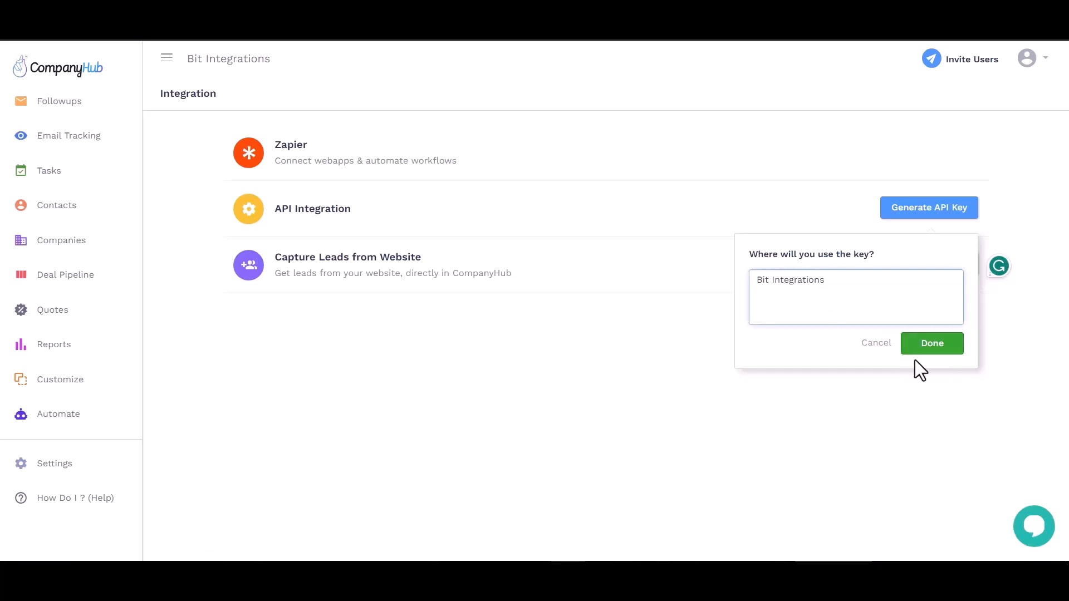
left_click(927, 347)
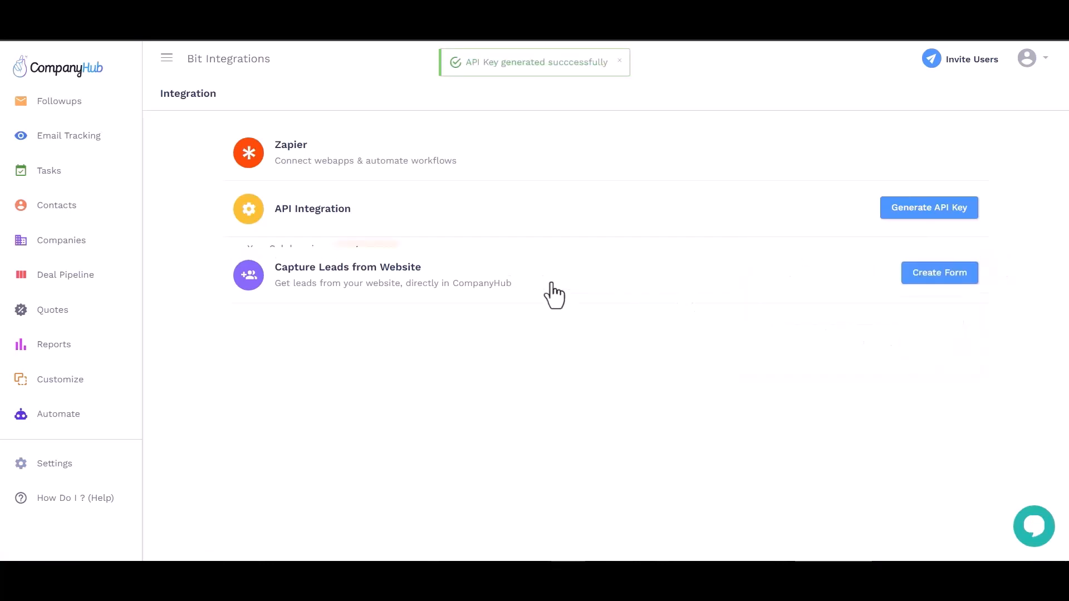
- Copy the new API key into the Bit Integrations API Key field, then copy the subdomain
double_click(341, 317)
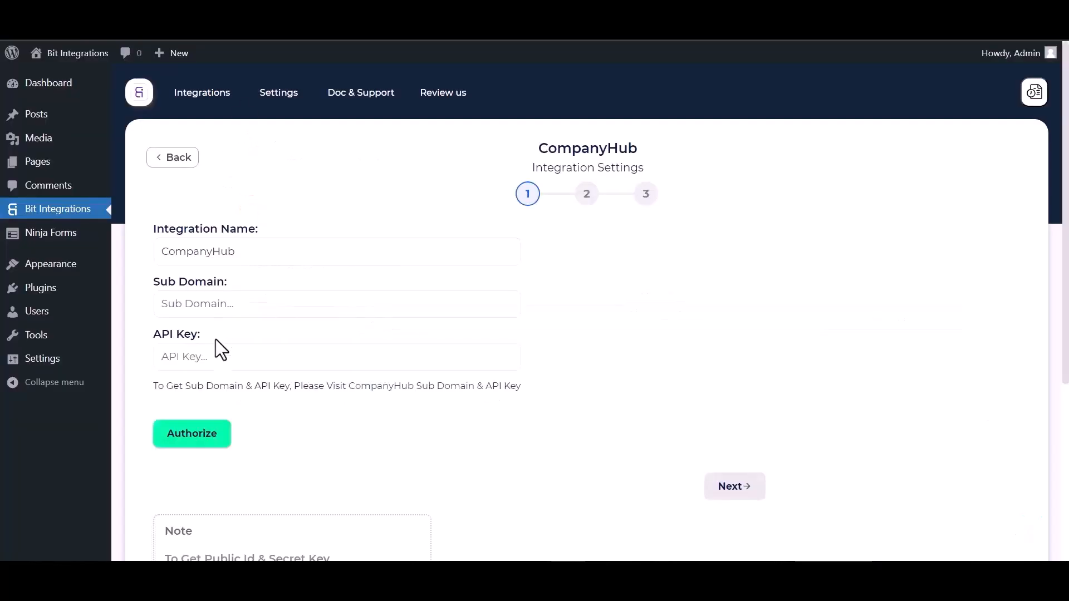
left_click(214, 359)
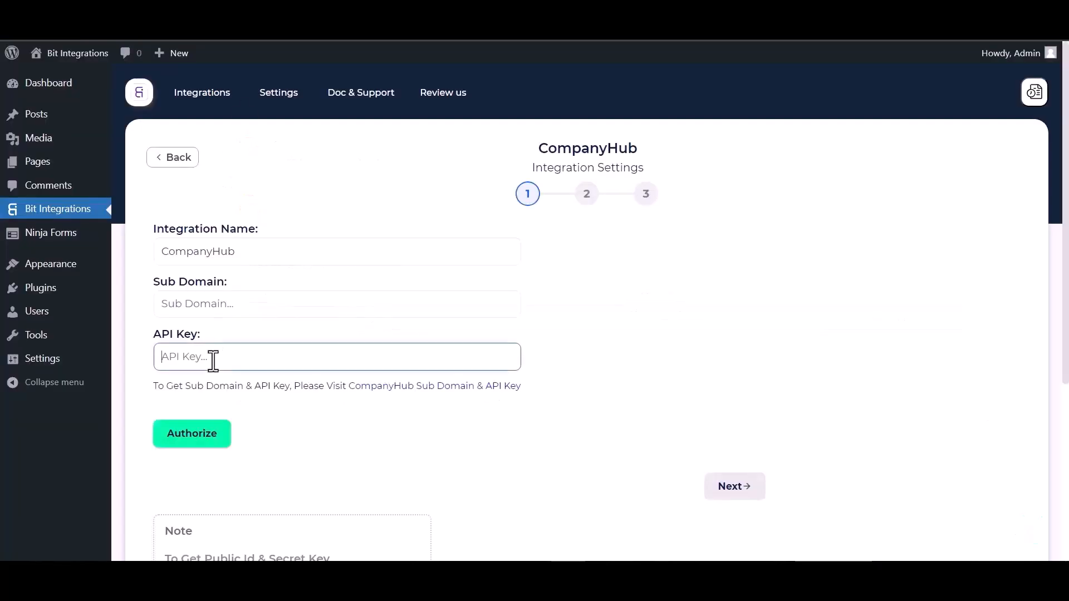
key("ctrl+v")
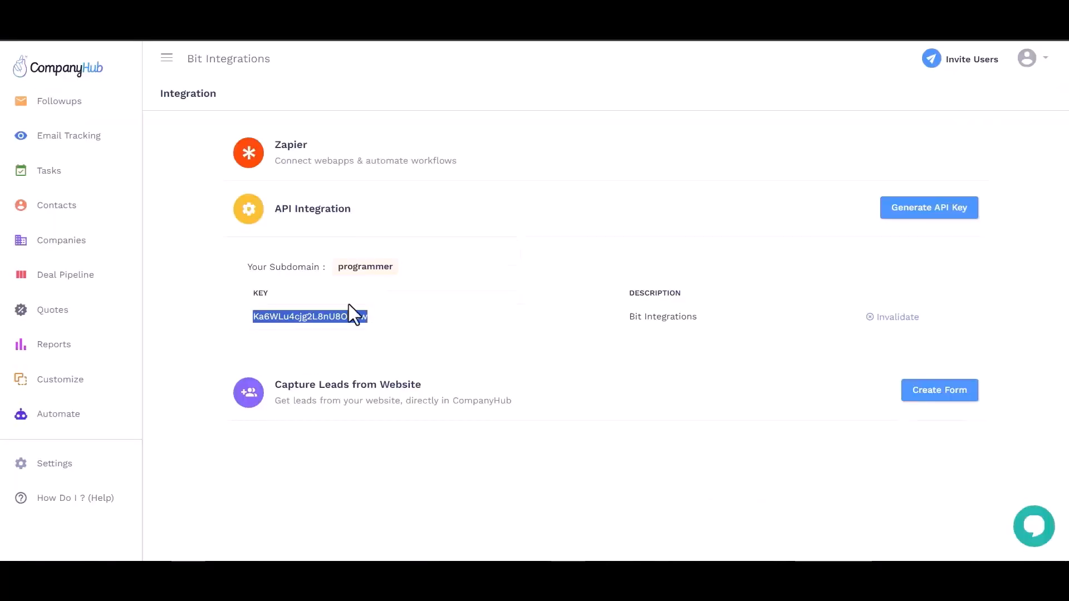
double_click(361, 268)
key("ctrl+c")
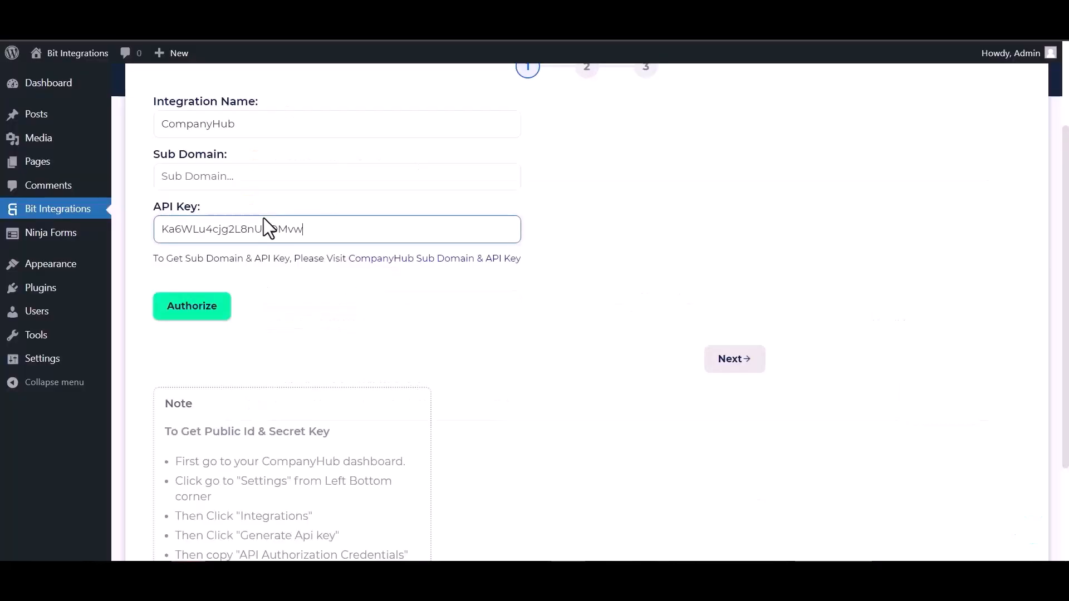
- Paste the CompanyHub subdomain, authorize the connection, and continue to the action step
left_click(268, 170)
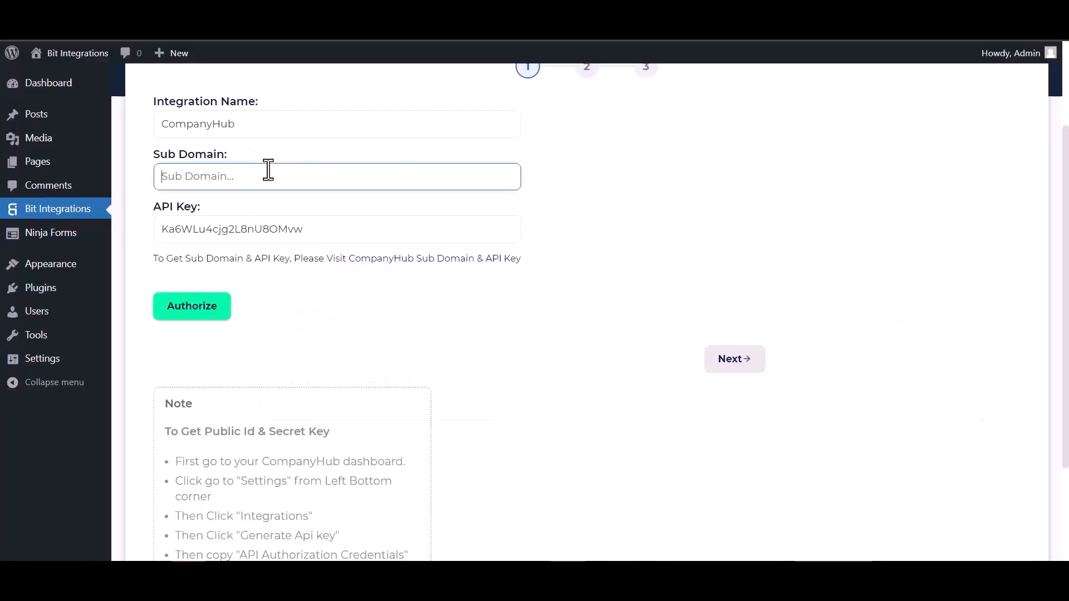
key("ctrl+v")
left_click(185, 309)
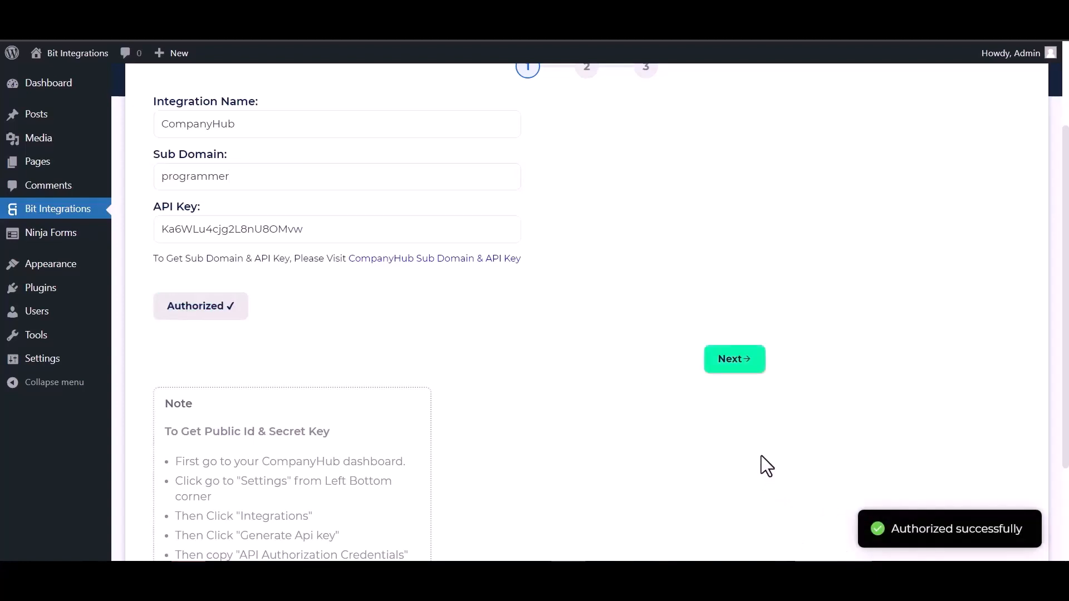
left_click(744, 364)
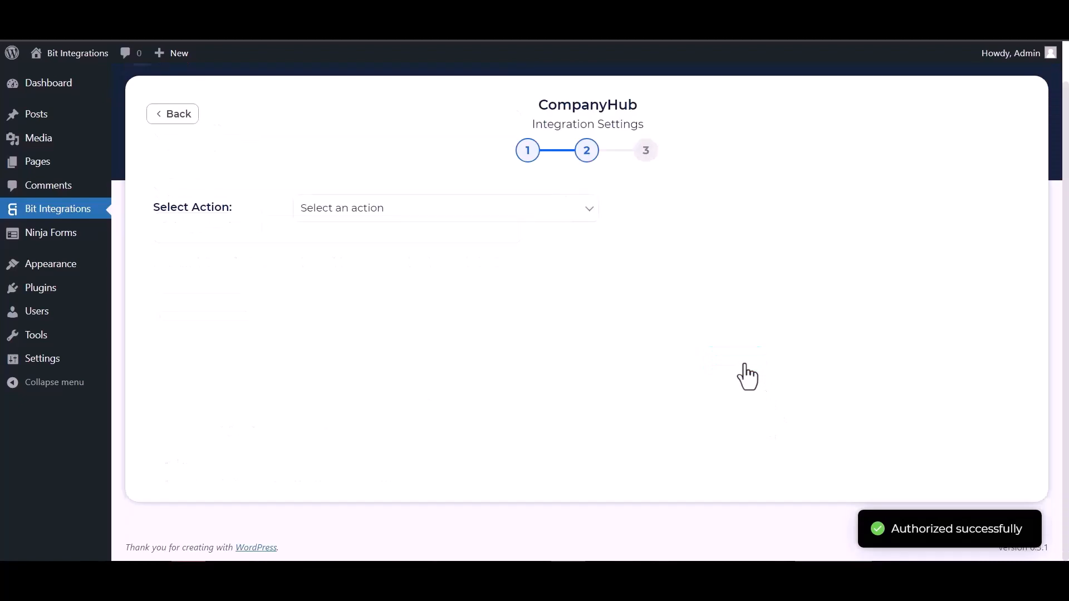
- Choose Create Contact and map the form's Last Name and First Name to CompanyHub
left_click(542, 214)
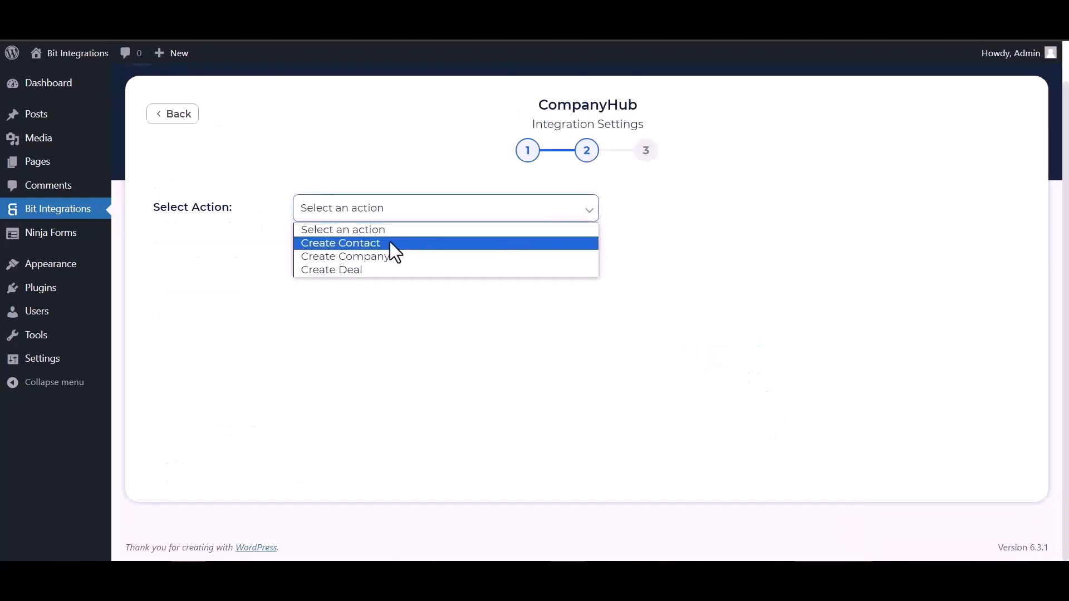
left_click(389, 242)
left_click(351, 333)
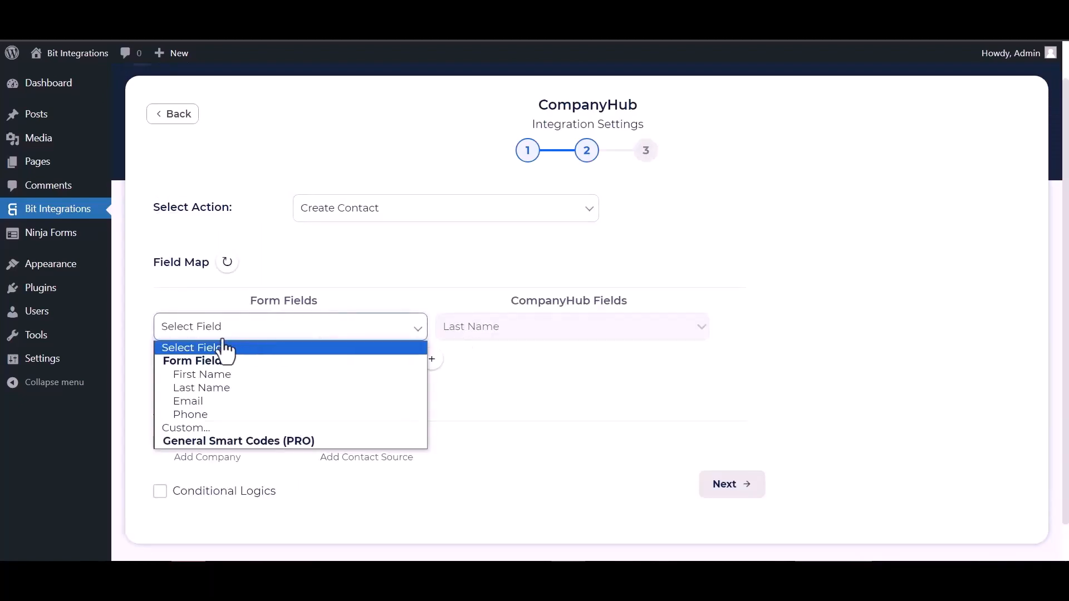
left_click(212, 388)
left_click(433, 359)
left_click(477, 367)
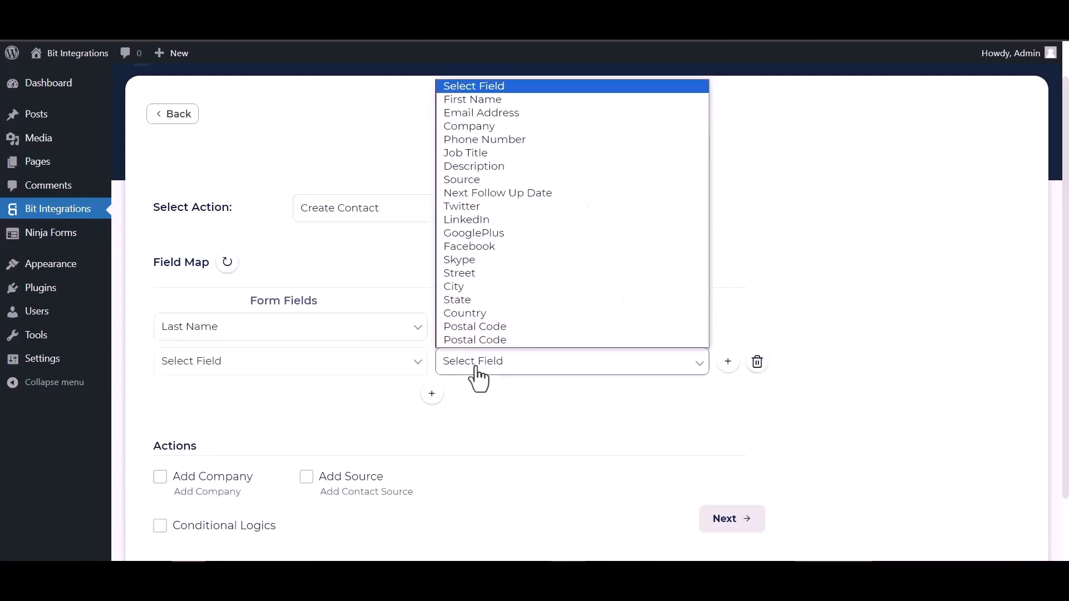
left_click(473, 99)
left_click(376, 367)
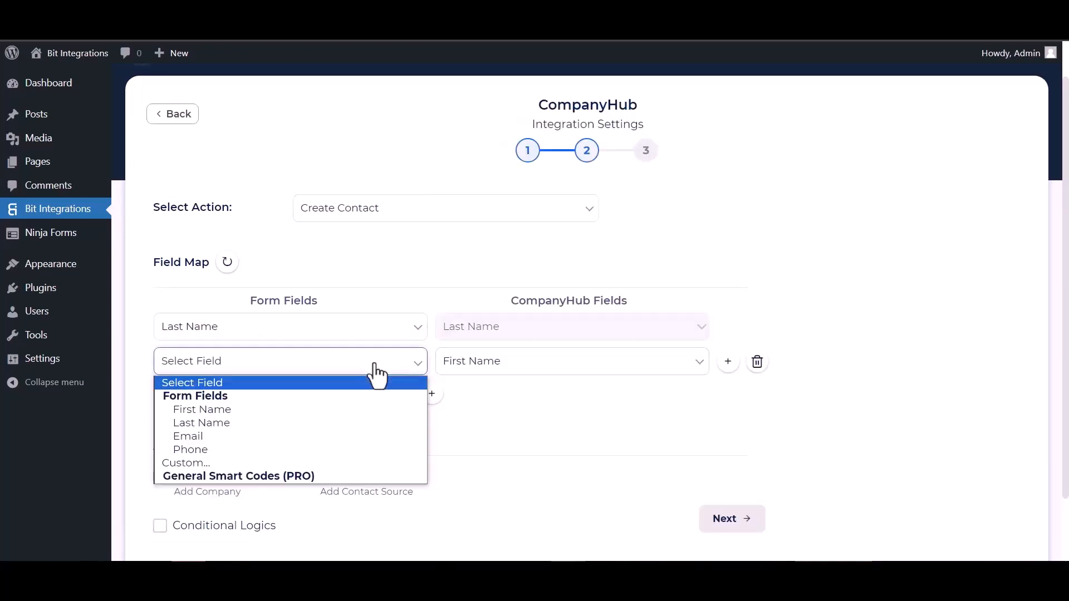
left_click(202, 409)
- Map the form's Email to Email Address and Phone to Phone Number
left_click(431, 394)
left_click(478, 398)
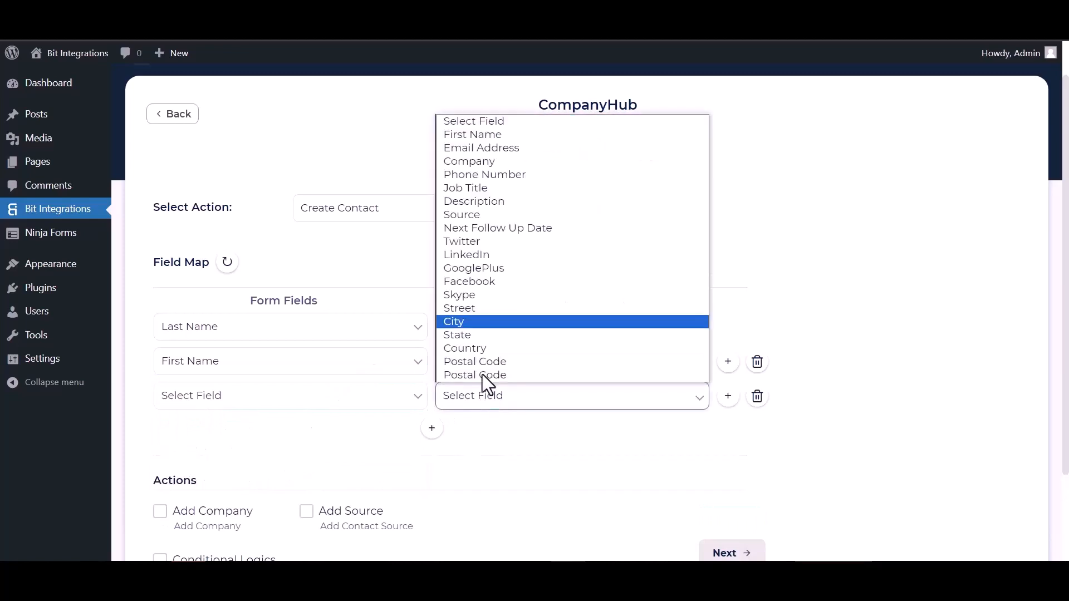
left_click(483, 148)
left_click(334, 399)
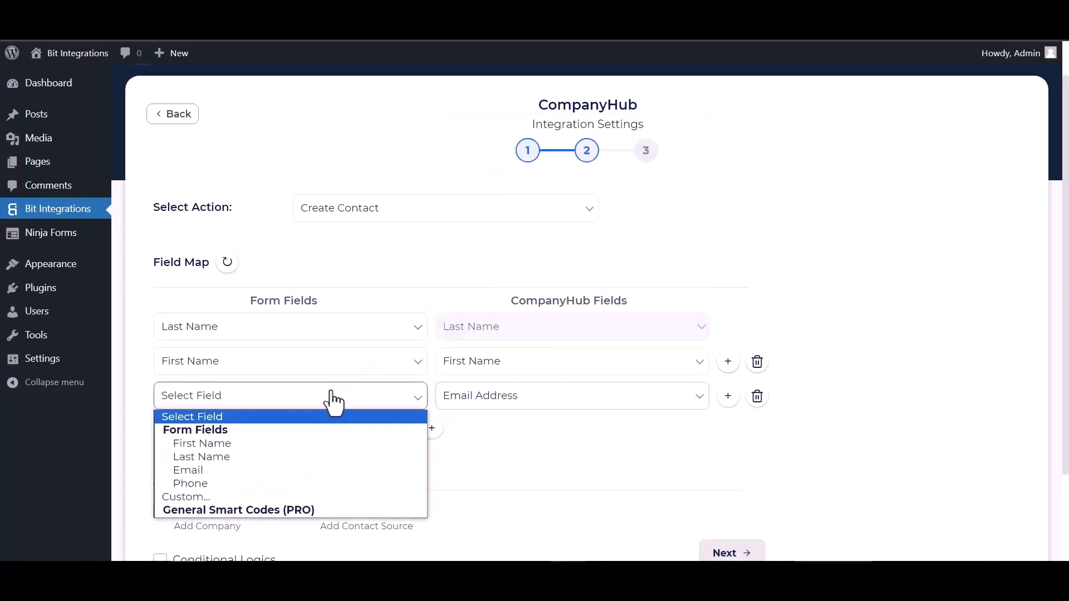
left_click(198, 471)
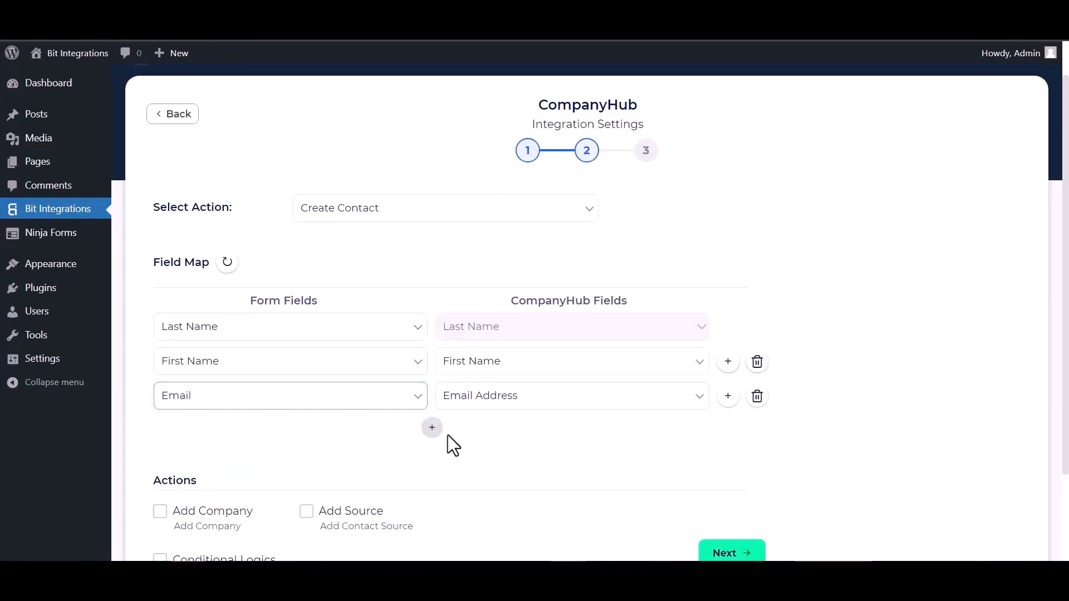
left_click(432, 427)
left_click(482, 429)
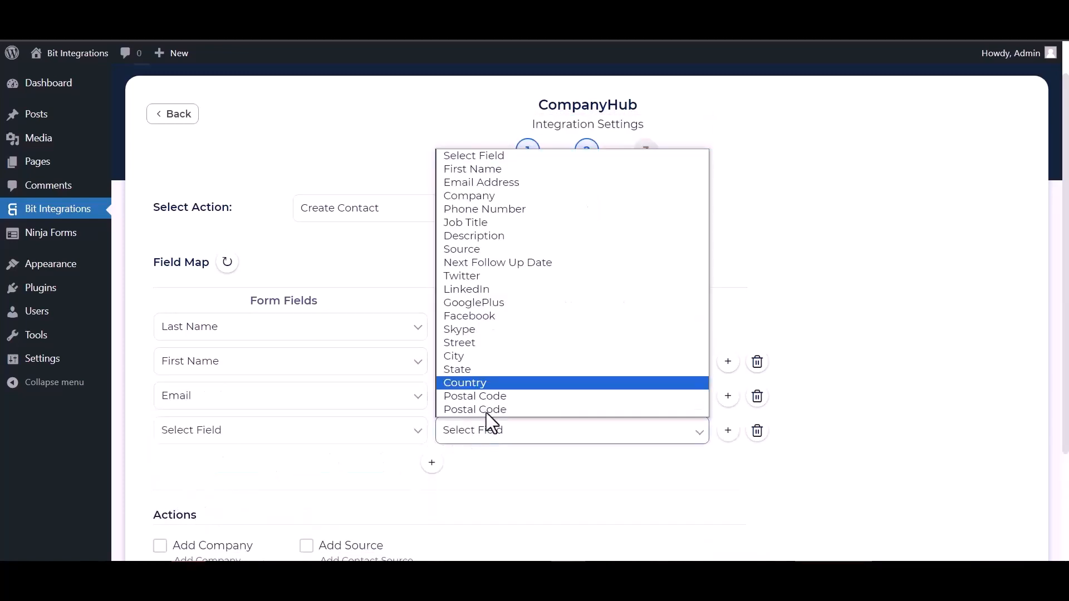
left_click(472, 210)
left_click(226, 426)
left_click(205, 516)
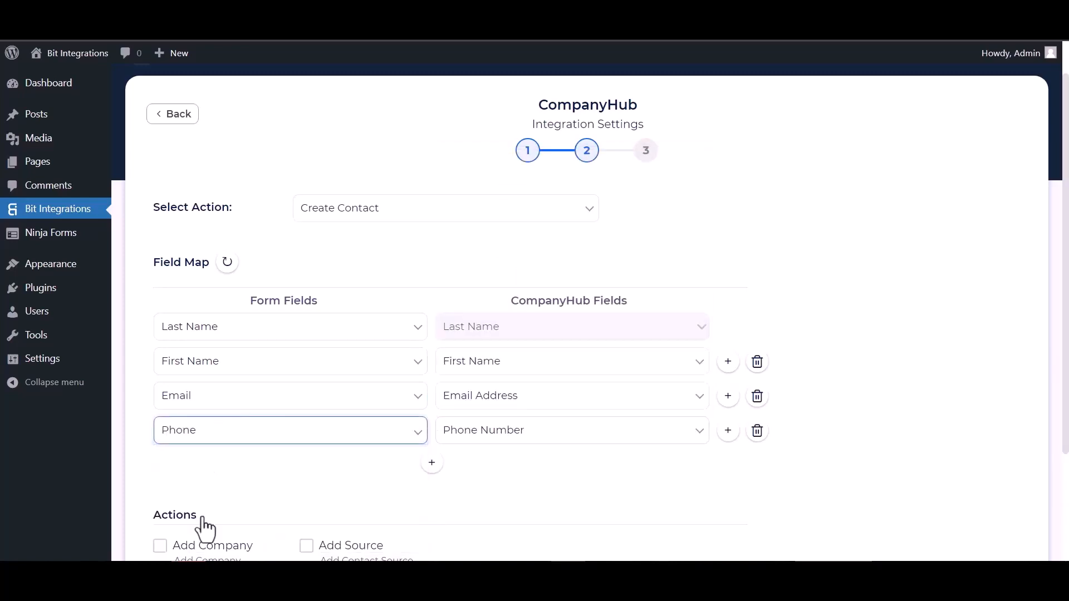
- Leave conditional logic off, then finish and save the CompanyHub integration
scroll(205, 528, "down", 3)
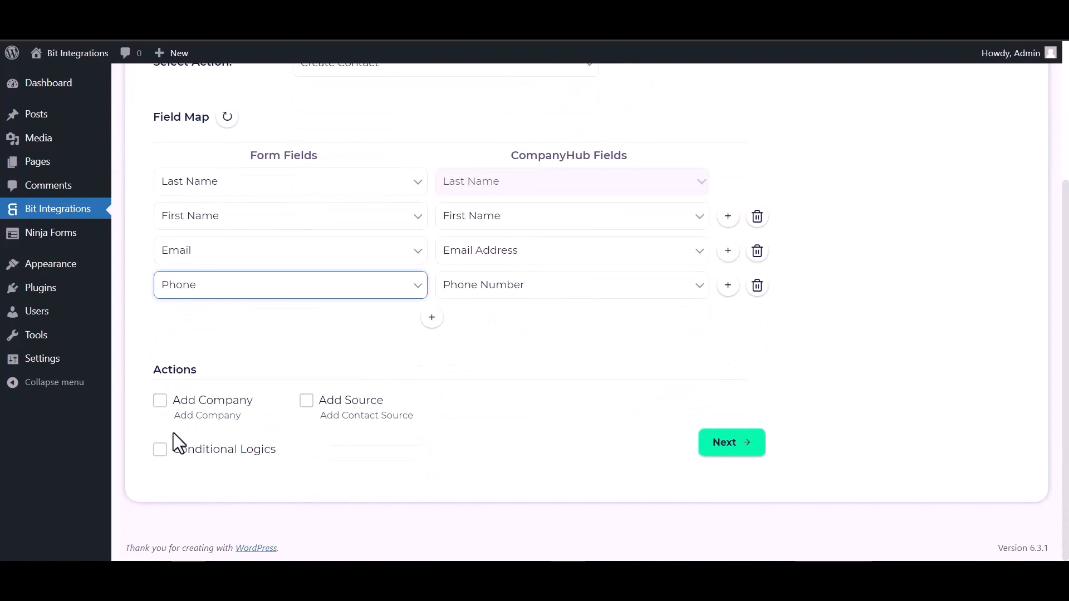
left_click(160, 449)
scroll(398, 432, "down", 2)
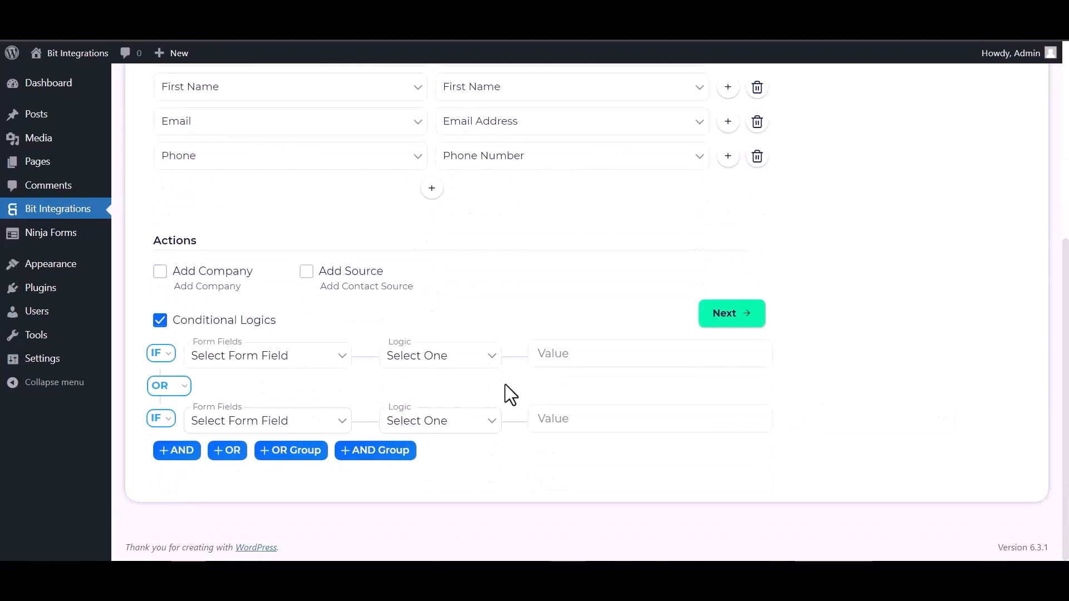
left_click(160, 321)
left_click(746, 449)
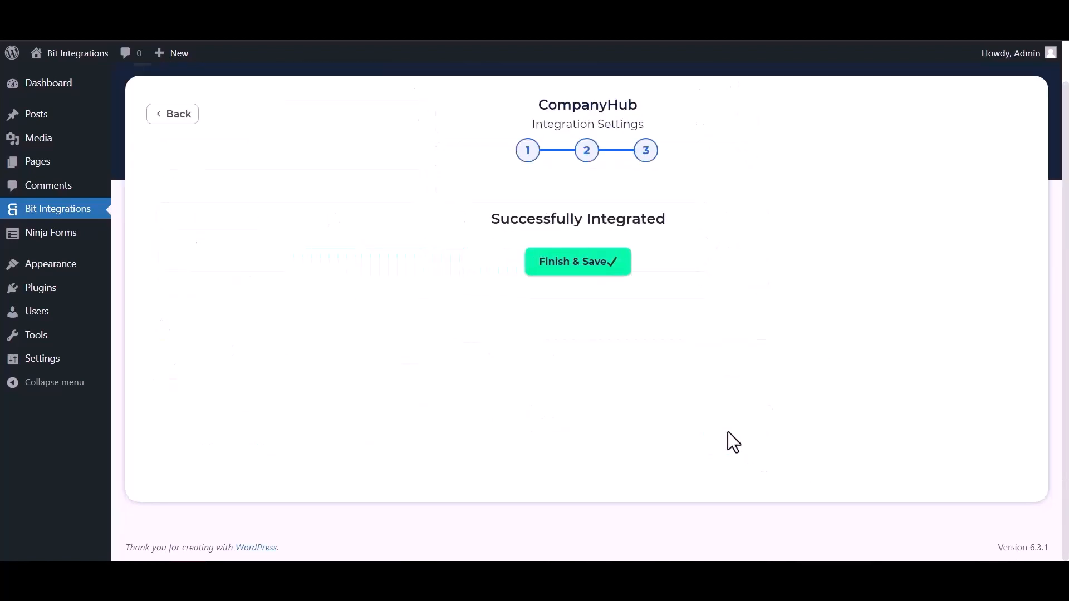
left_click(589, 263)
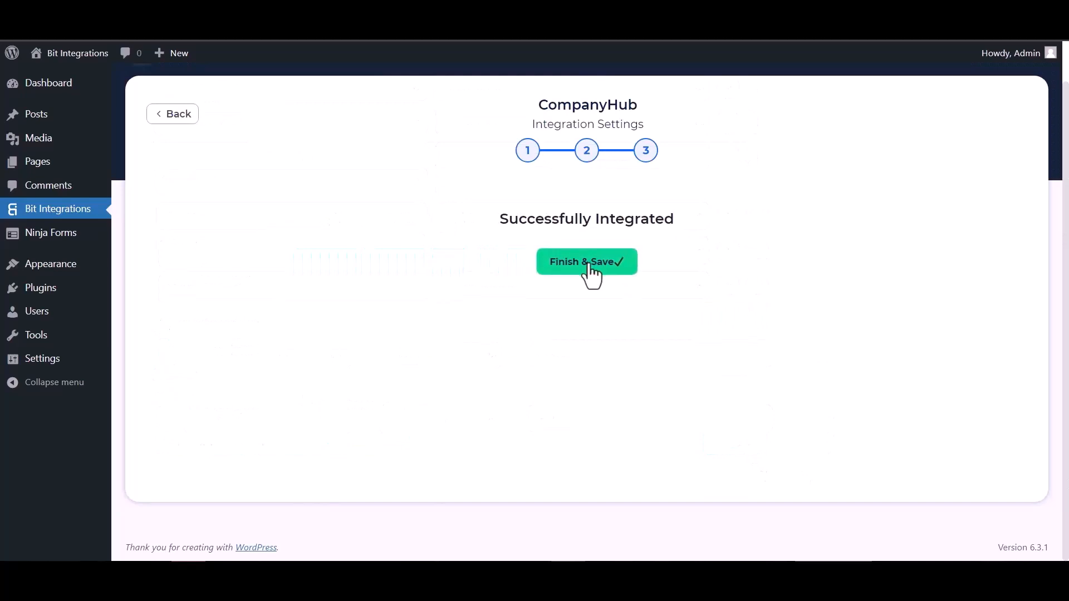
left_click(1051, 551)
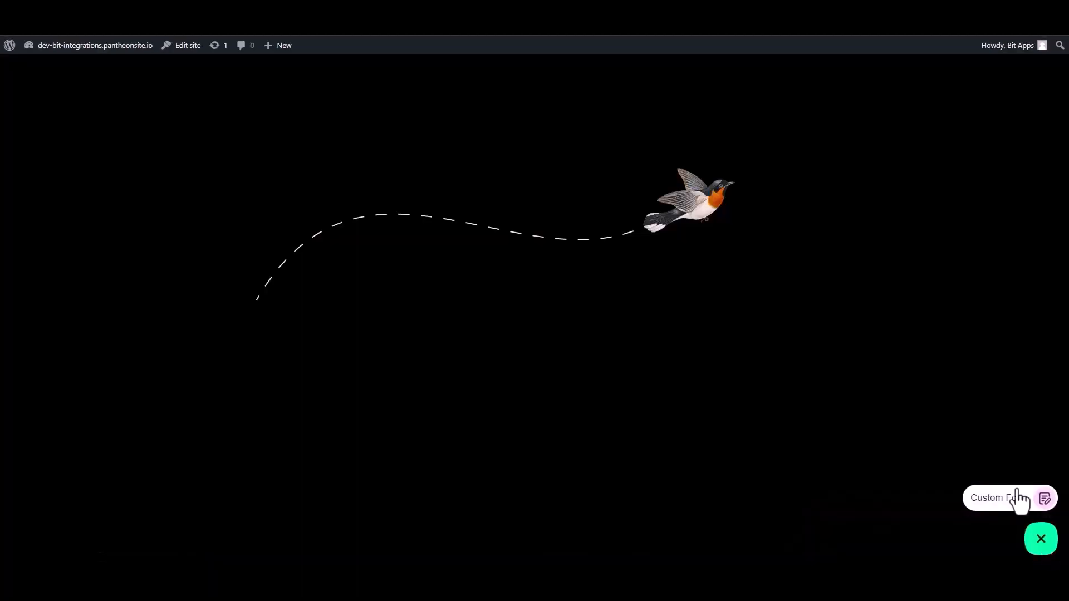
- Open the Custom Form and enter first name Bit and last name Integrations
left_click(1004, 508)
left_click(947, 381)
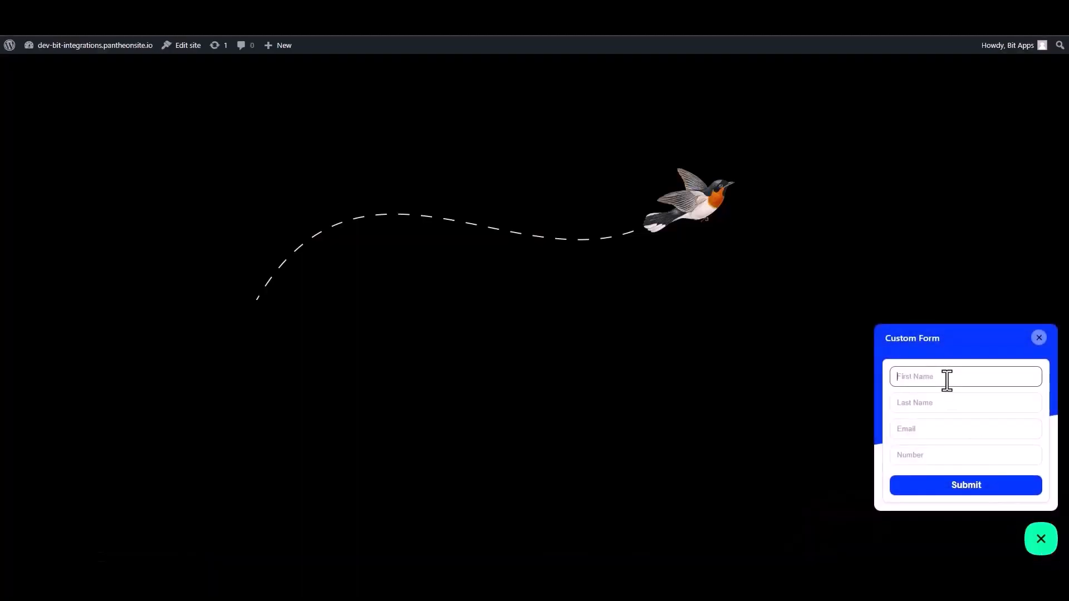
type("Bit")
left_click(940, 405)
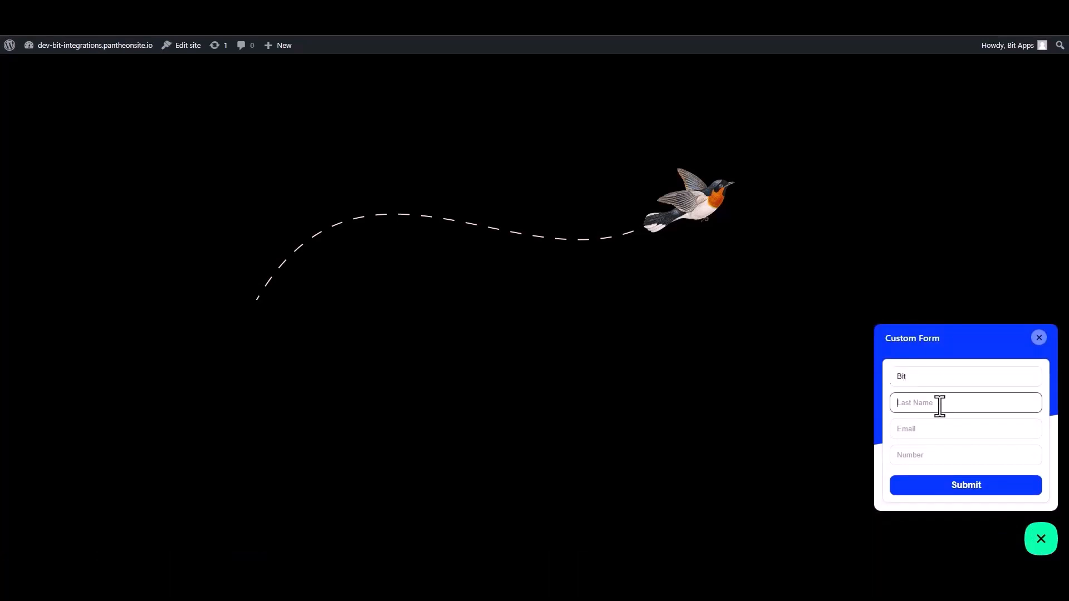
type("In")
type("tegrat")
type("iona")
key("BackSpace")
key("BackSpace")
- Fill in the email address and phone number fields and submit the form
left_click(1014, 430)
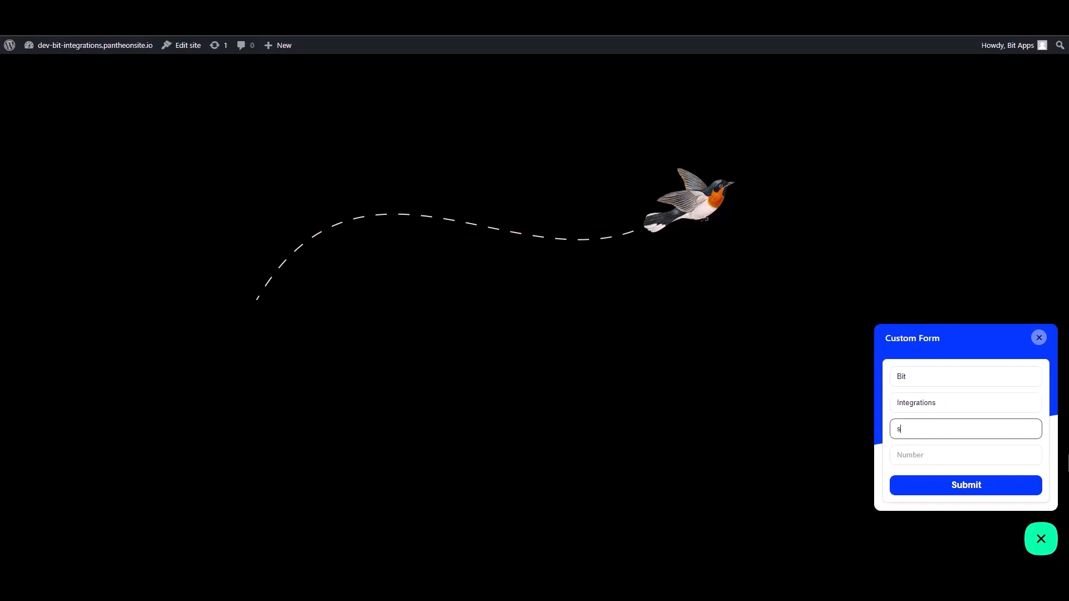
left_click(1034, 457)
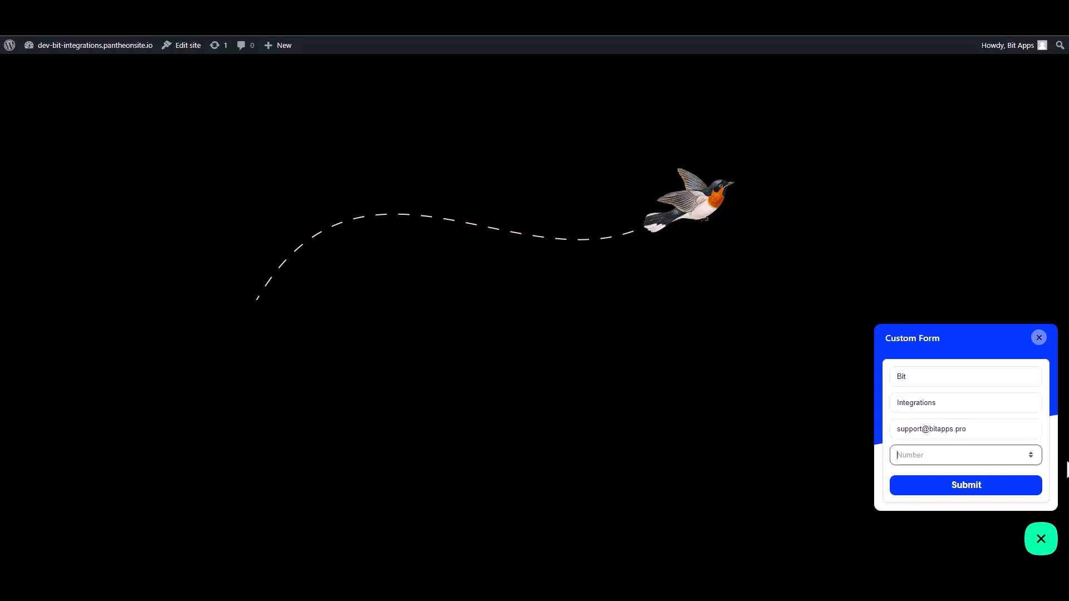
type("444555666")
left_click(1008, 488)
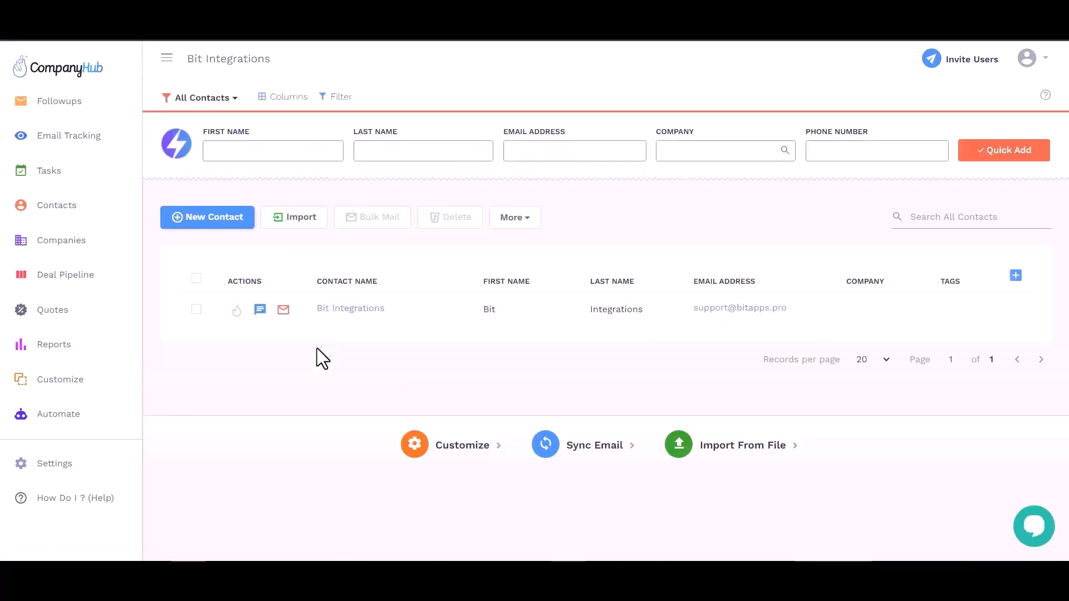
- Verify the new row's first name, last name, email and empty company, then open the Bit Integrations record
left_click(518, 307)
left_click(603, 310)
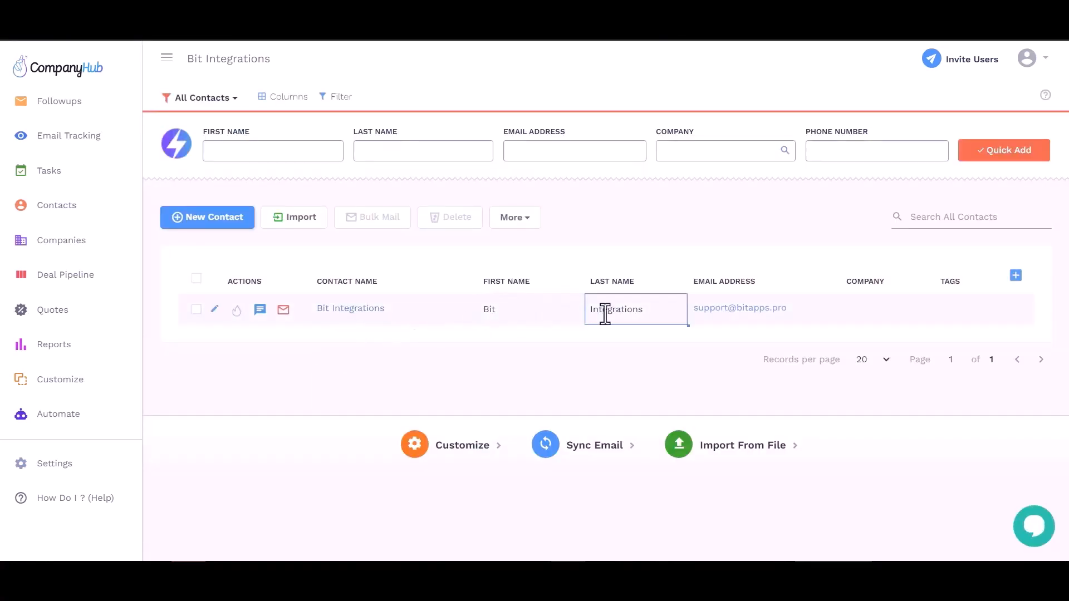
left_click(747, 311)
left_click(856, 308)
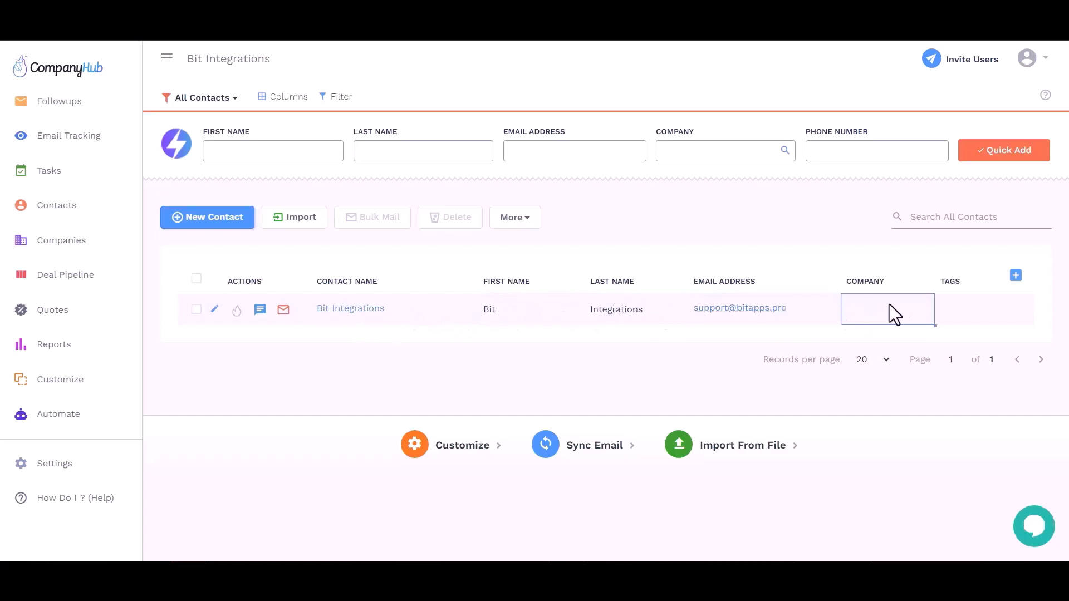
left_click(344, 309)
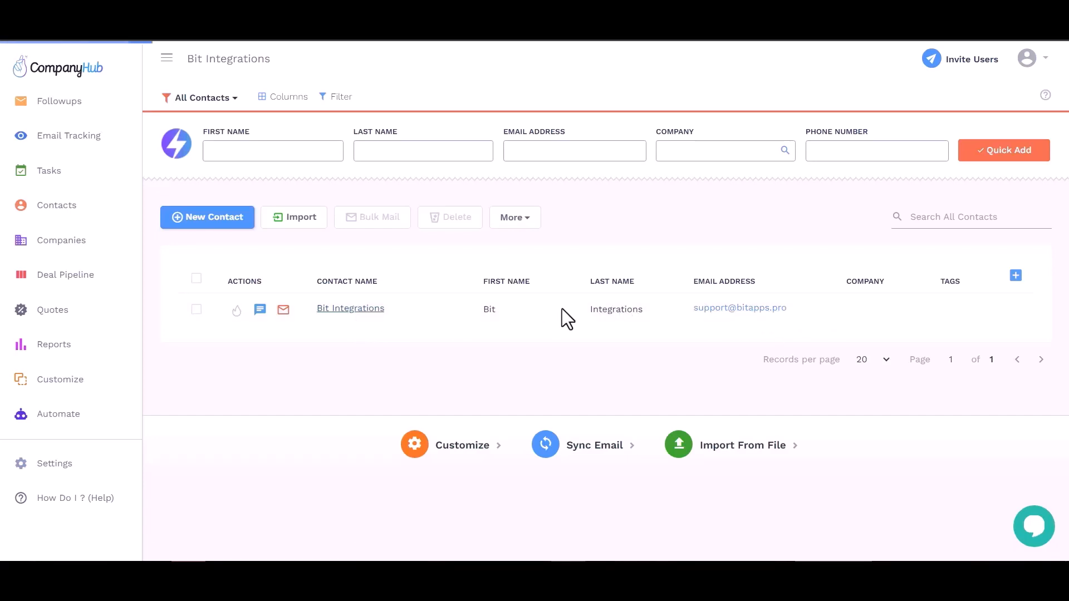